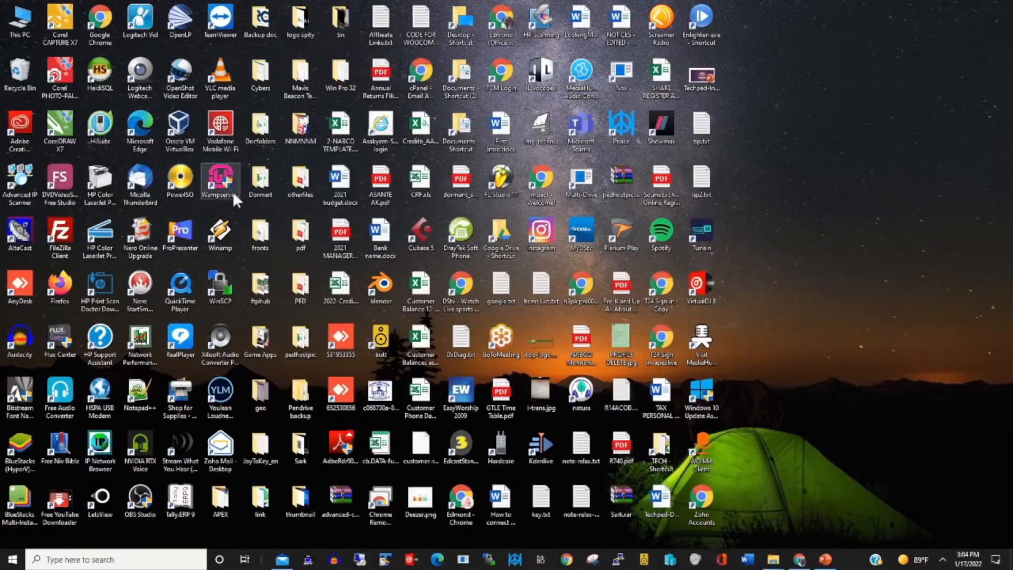
- Open Google Chrome and go to drive.google.com/drive/
double_click(101, 20)
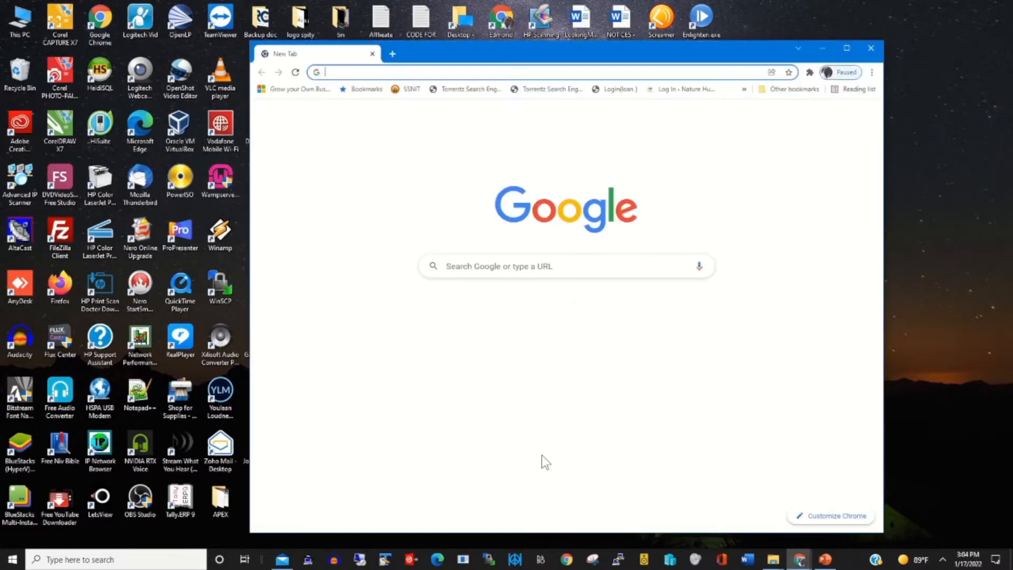
left_click(358, 72)
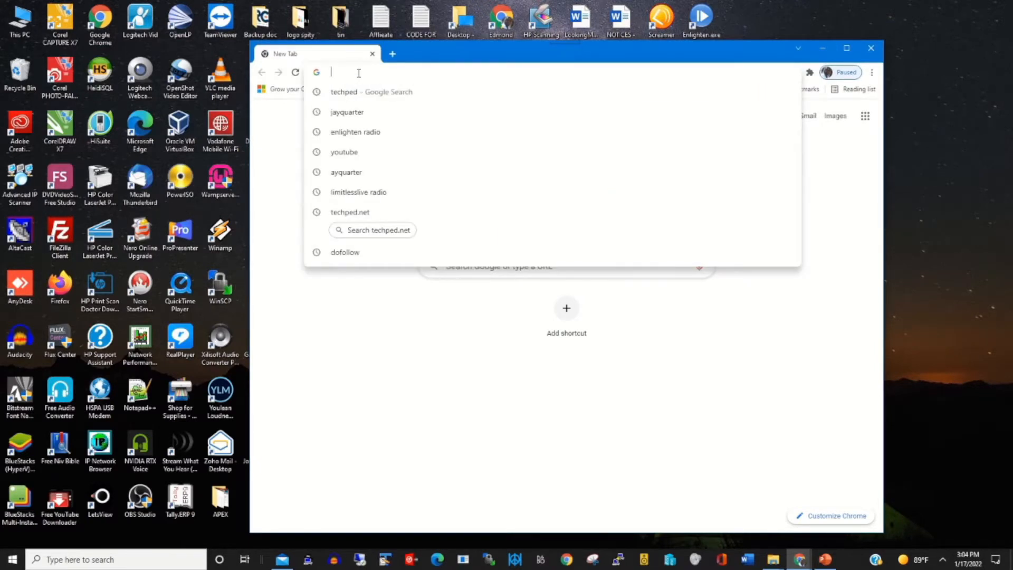
type("driv")
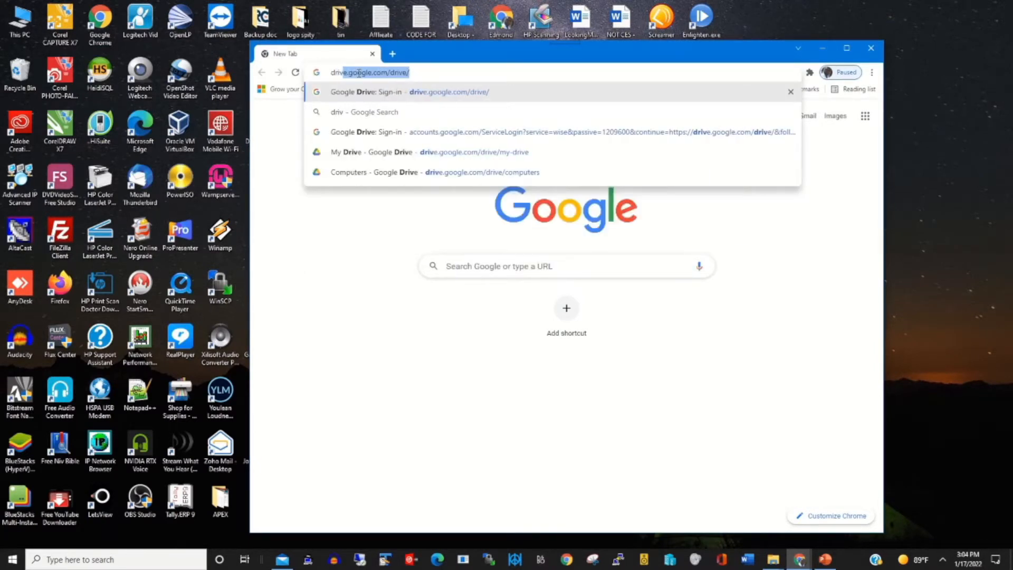
key("Right")
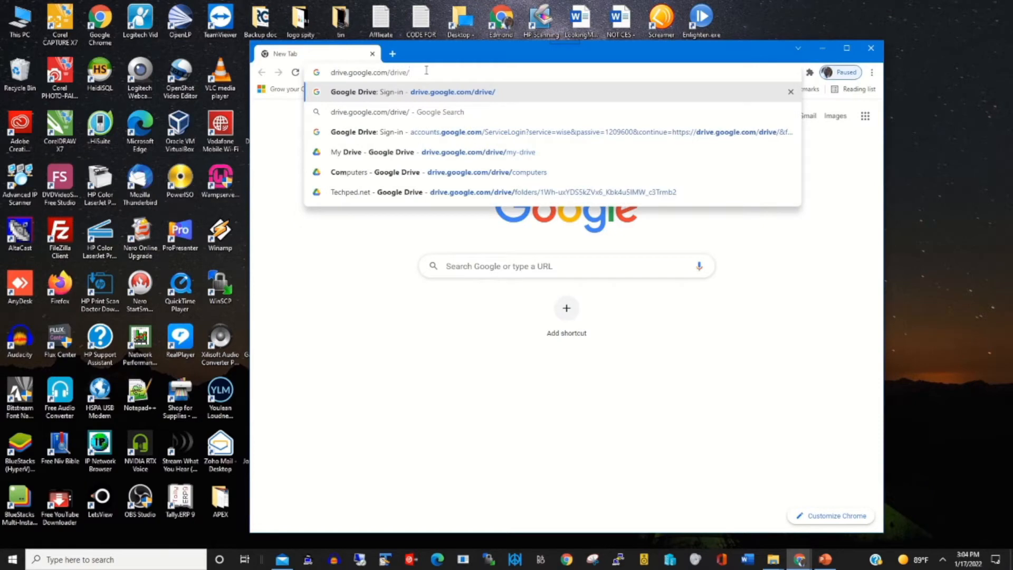
key("Return")
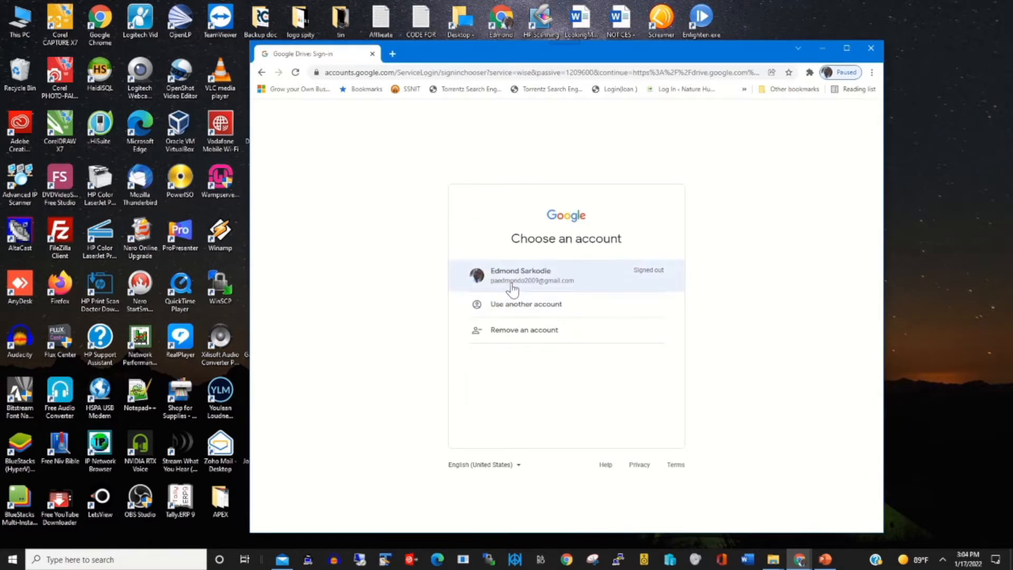
- Sign in to Google Drive with the listed account and its account password, and maximize the browser window
left_click(515, 283)
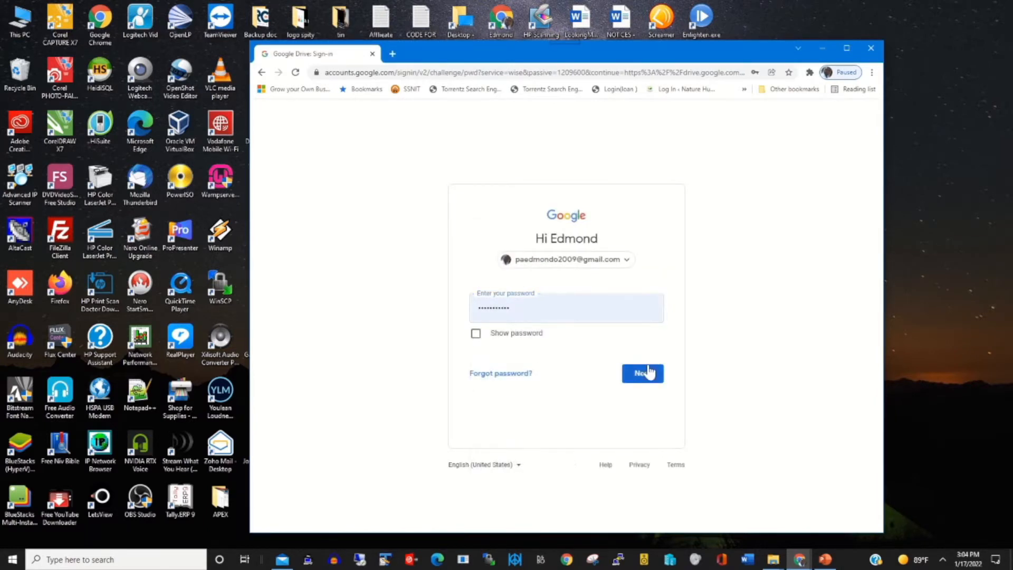
left_click(644, 374)
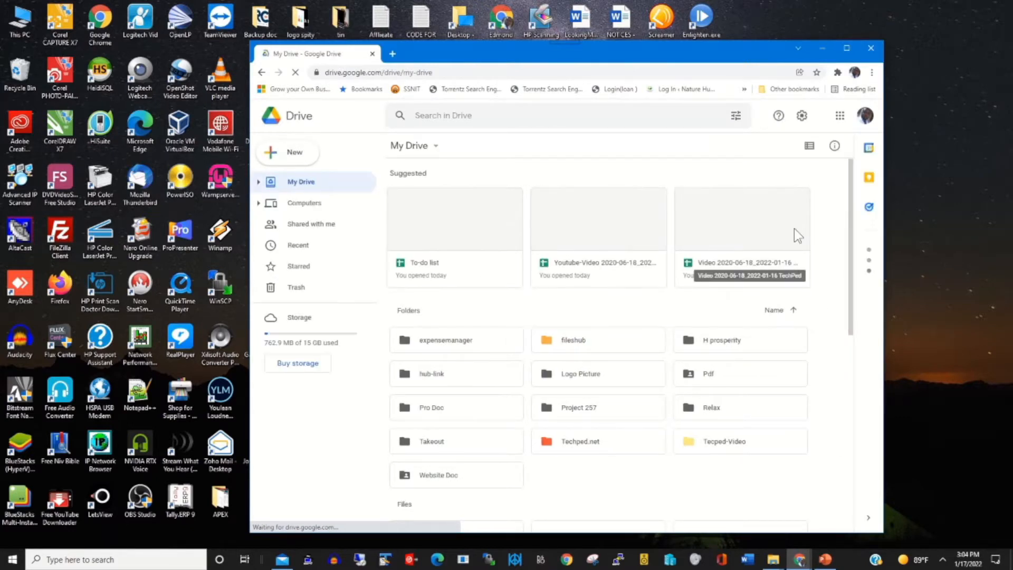
left_click(846, 48)
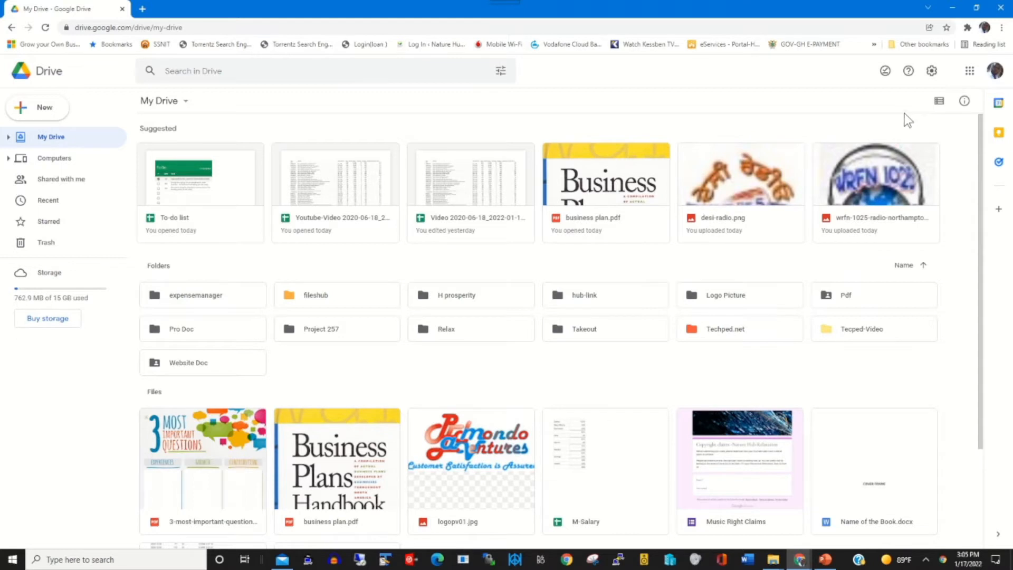
- View the Drive for desktop download page from Drive's settings, and close it again
left_click(932, 71)
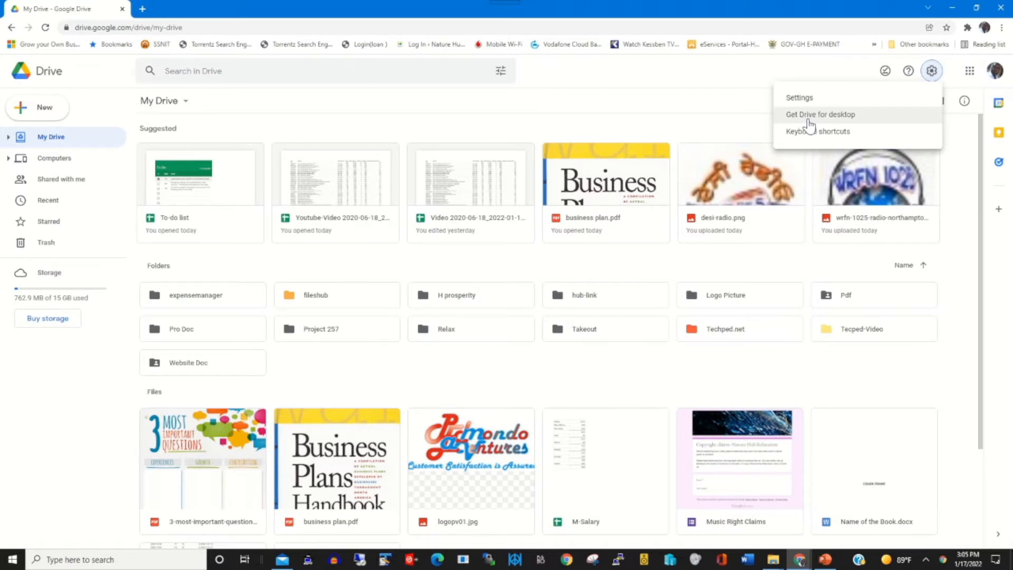
left_click(827, 119)
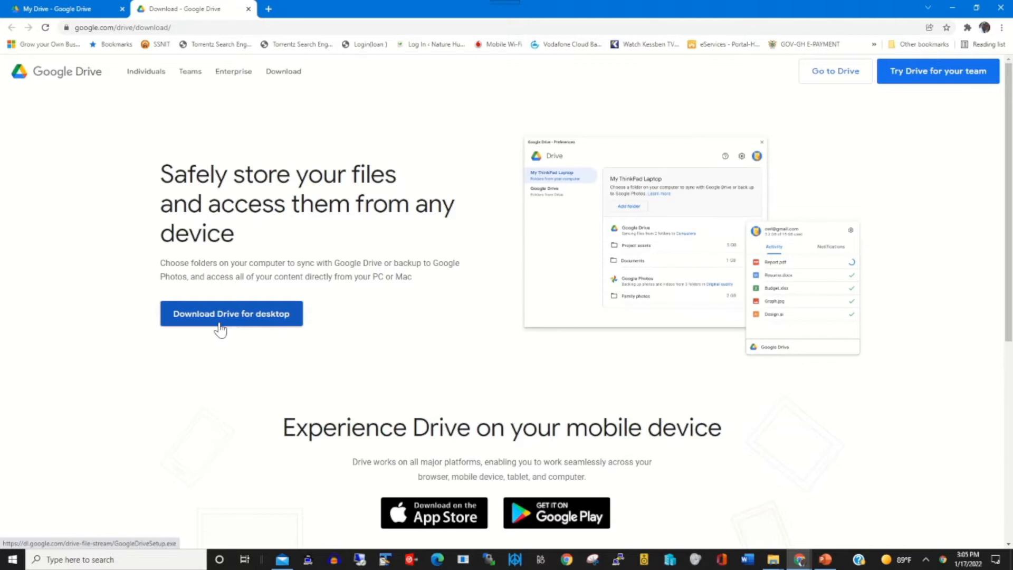
left_click(248, 9)
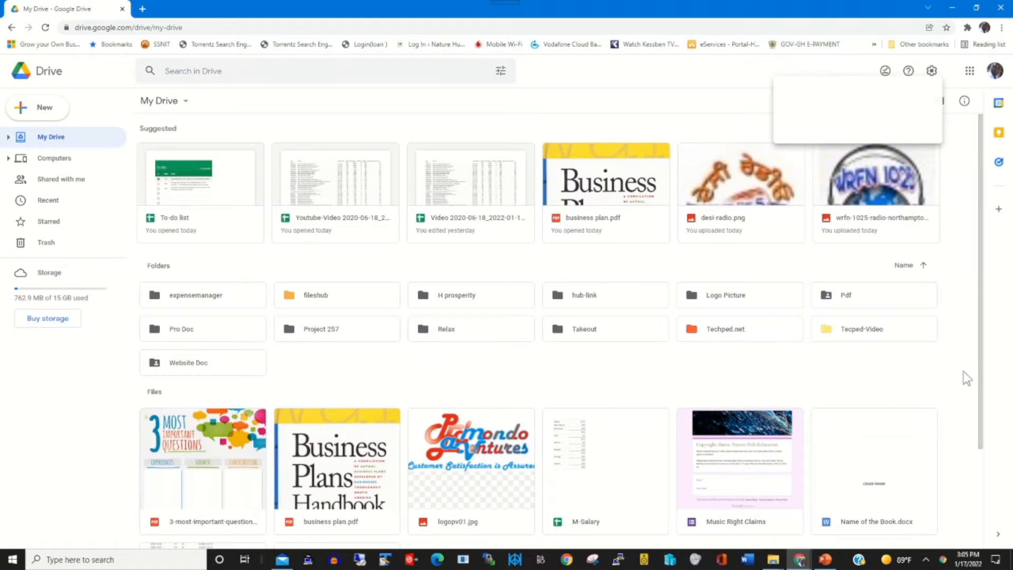
- Switch to the installed Google Drive desktop app and sign in with the existing Google account, approving the app's access
left_click(925, 560)
left_click(923, 560)
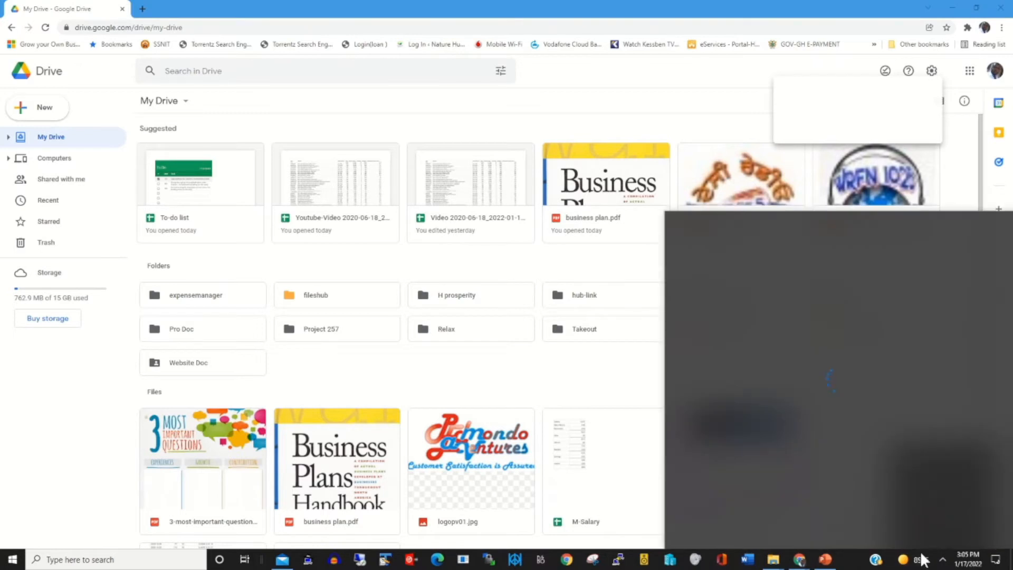
left_click(593, 344)
left_click(942, 560)
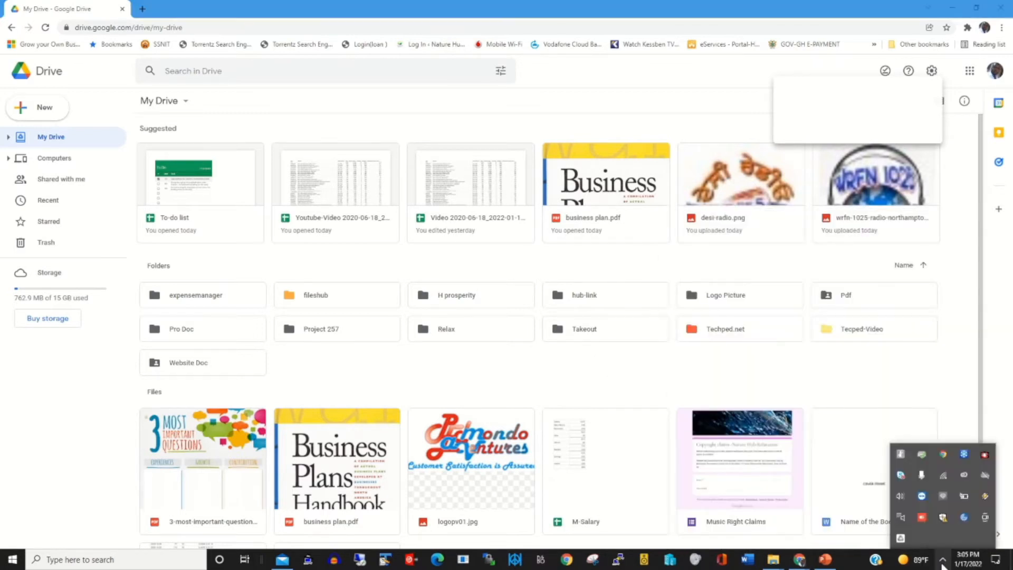
left_click(901, 538)
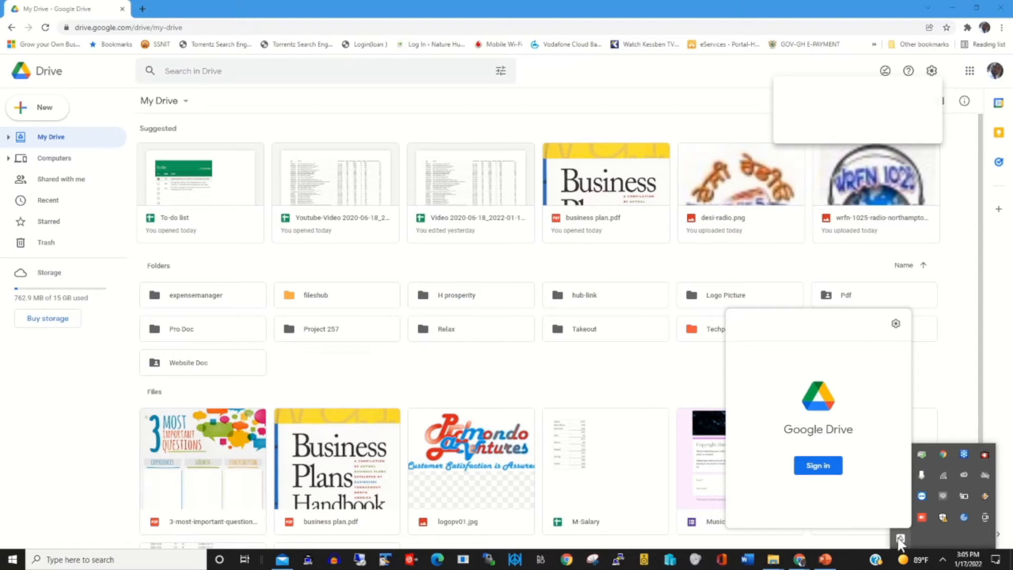
left_click(821, 472)
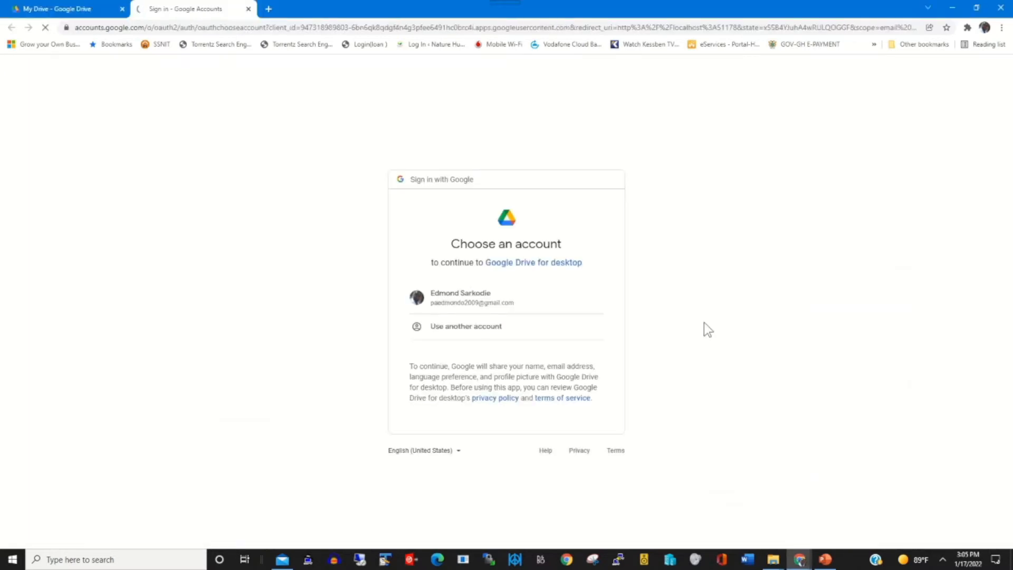
left_click(516, 296)
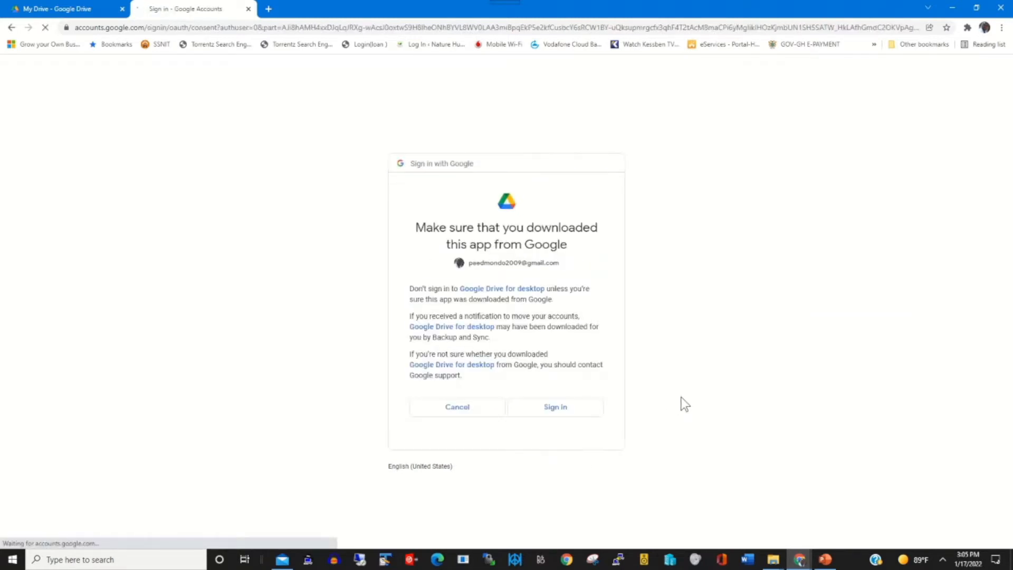
left_click(562, 412)
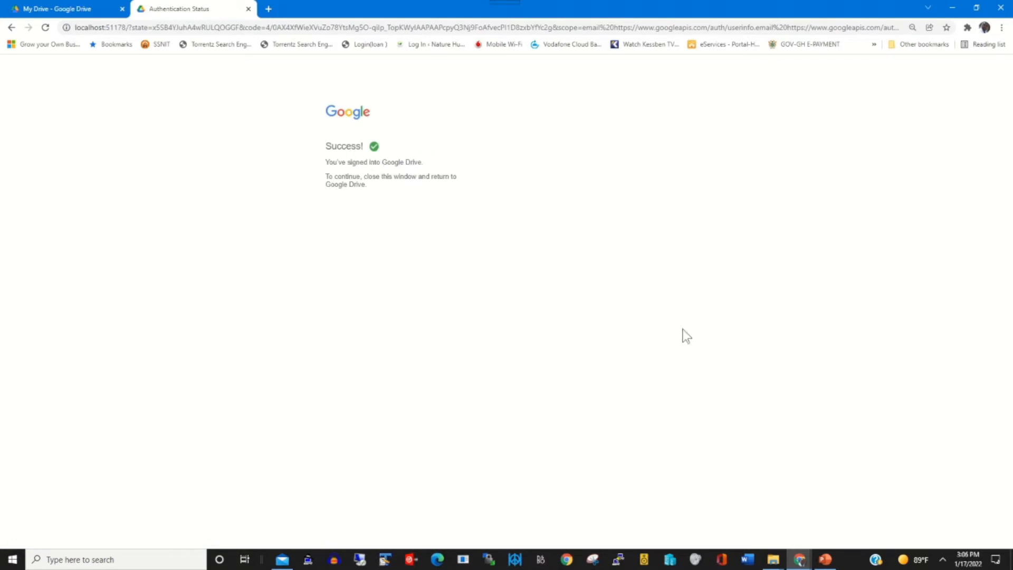
- Open the preferences of the Google Drive desktop app
left_click(943, 560)
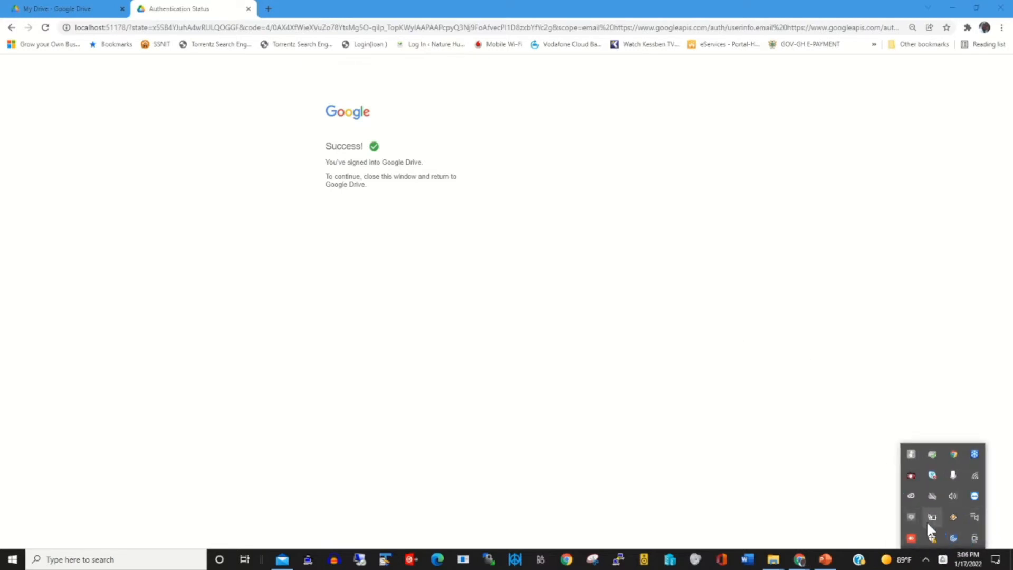
left_click(942, 559)
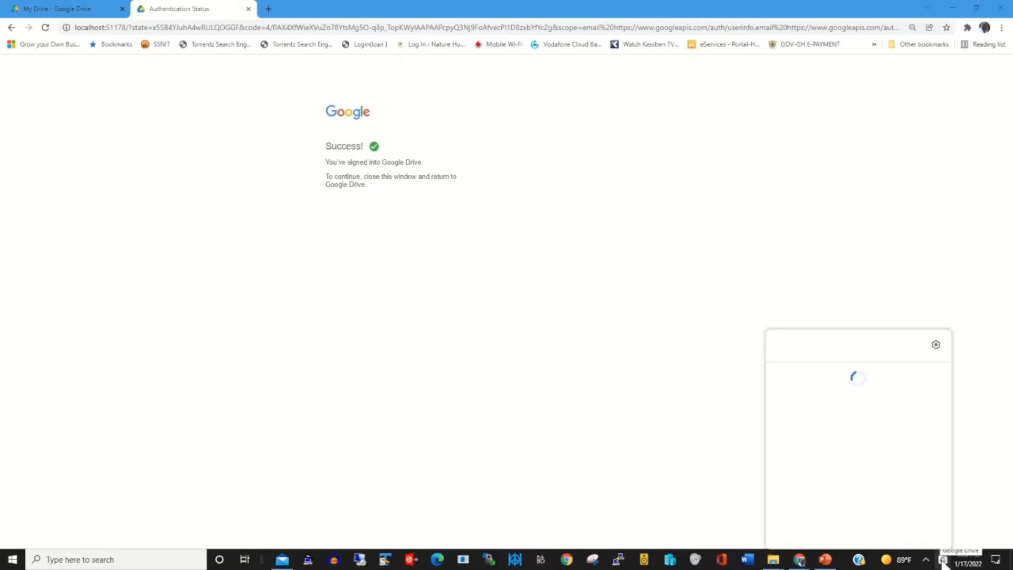
left_click(943, 560)
left_click(943, 560)
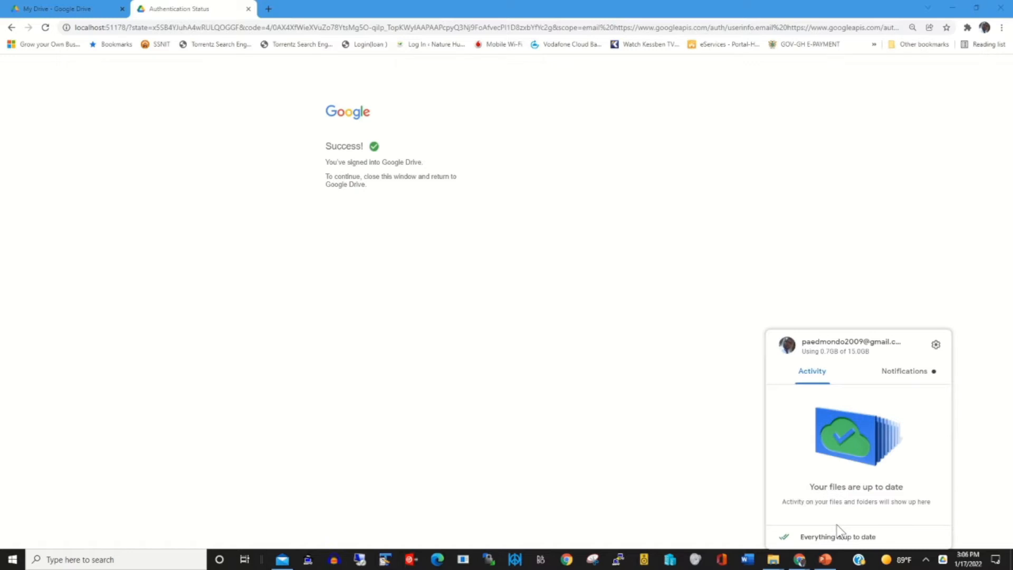
left_click(934, 346)
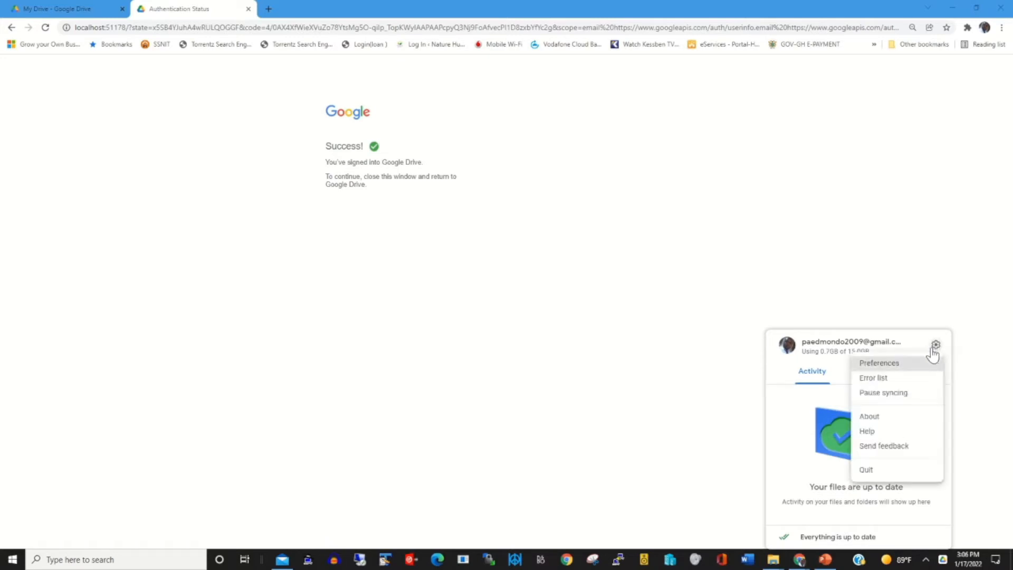
left_click(876, 364)
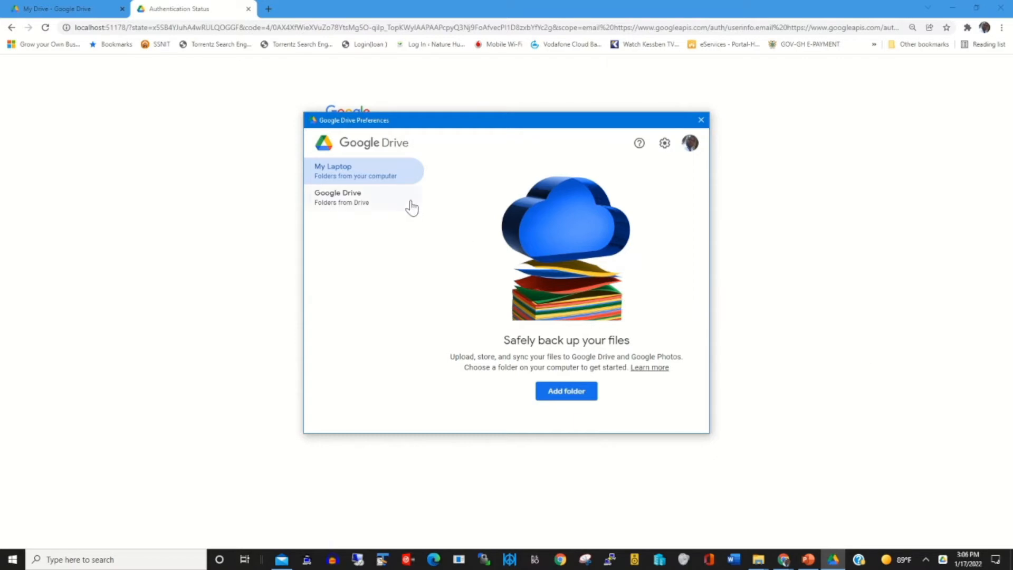
- View the My Drive contents on the Google Drive (G:) drive in File Explorer, and restore the maximized windows to a smaller size
left_click(976, 8)
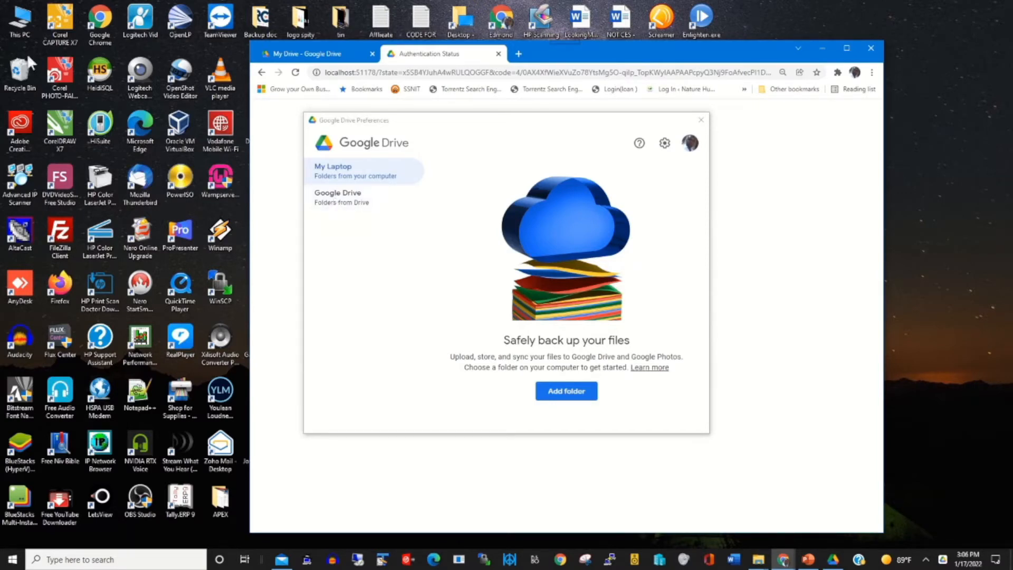
double_click(20, 21)
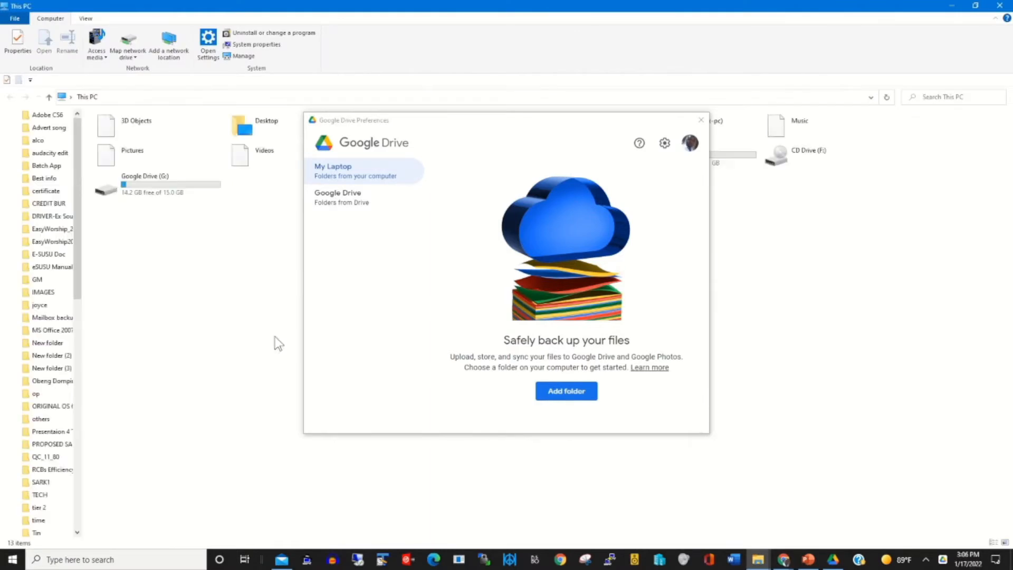
left_click(163, 188)
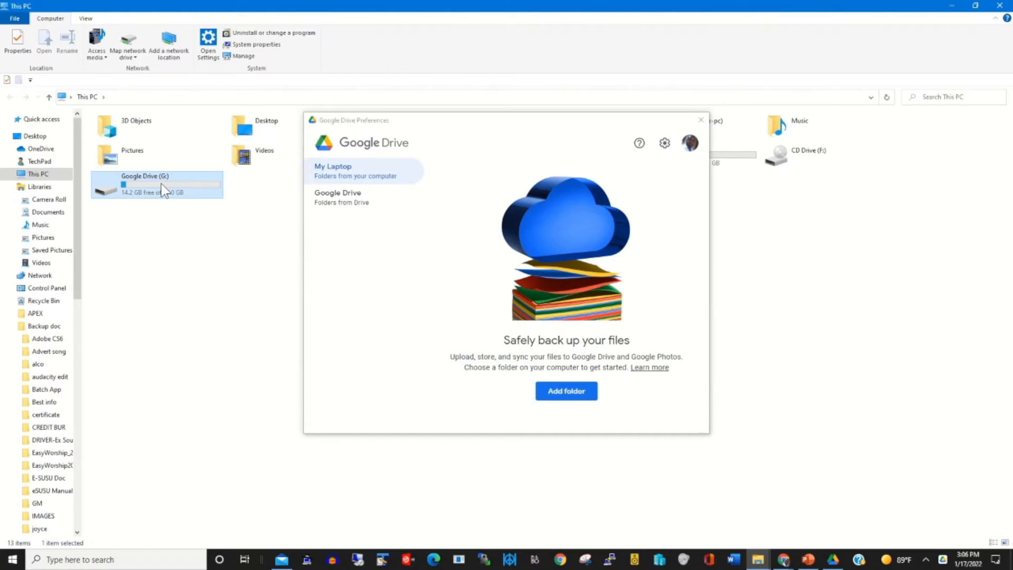
double_click(160, 183)
double_click(115, 145)
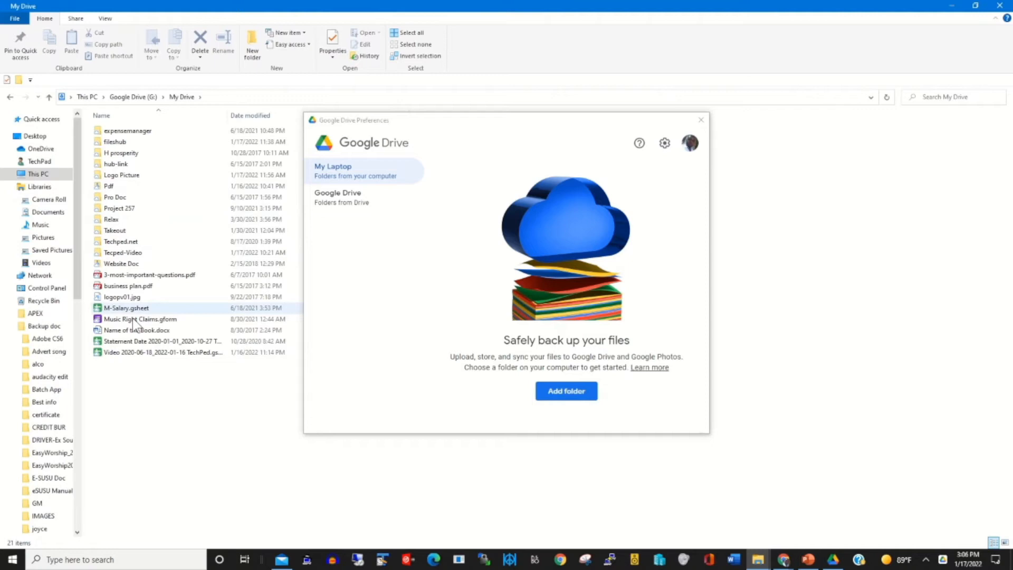
right_click(125, 389)
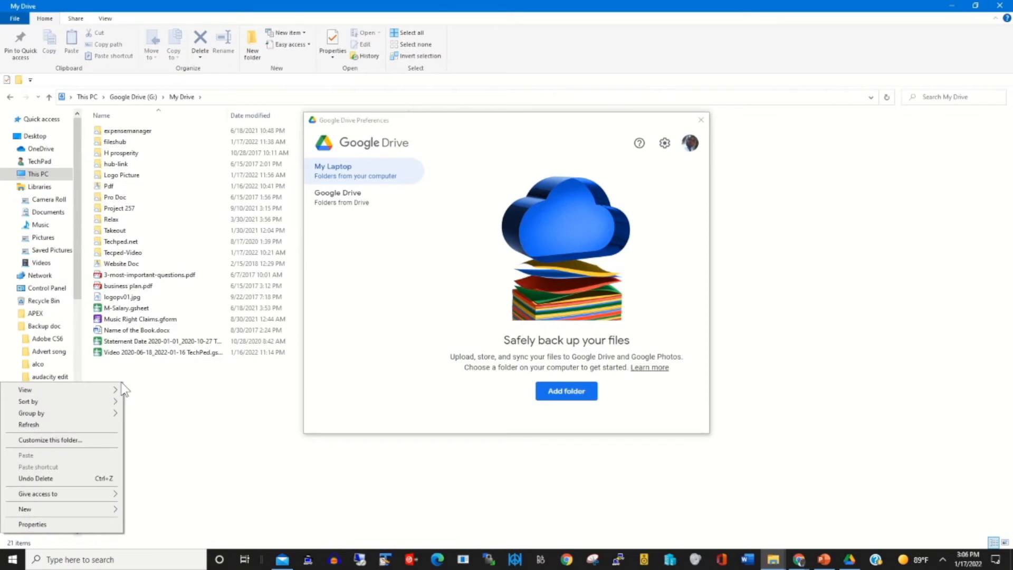
left_click(184, 388)
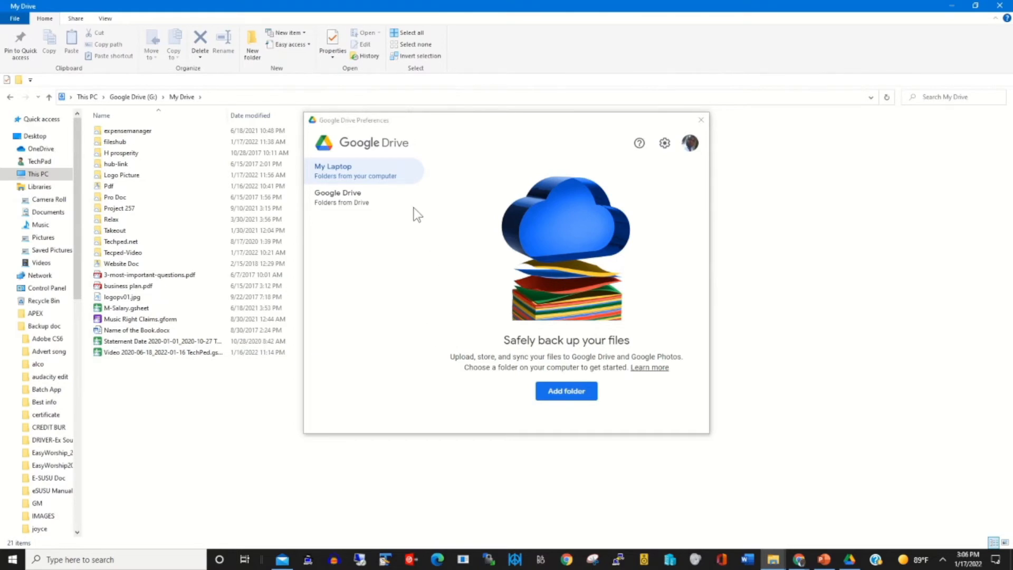
left_click(974, 6)
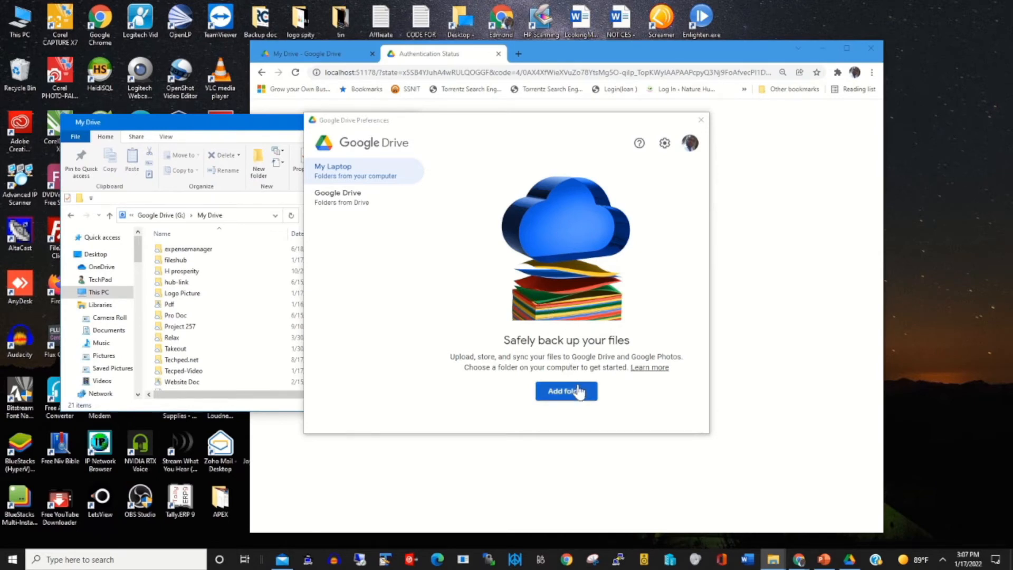
right_click(916, 99)
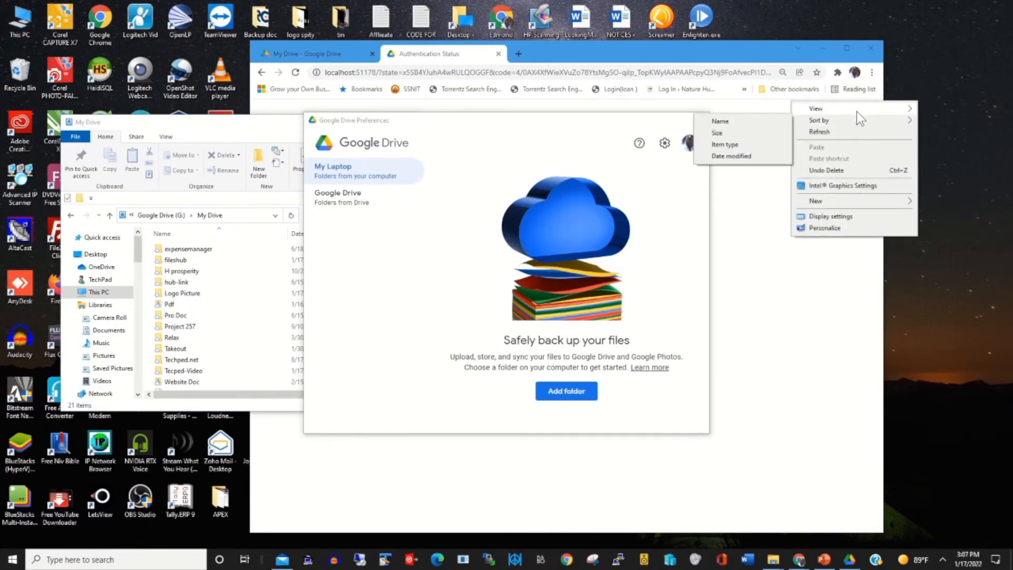
mouse_move(447, 2)
left_click(434, 20)
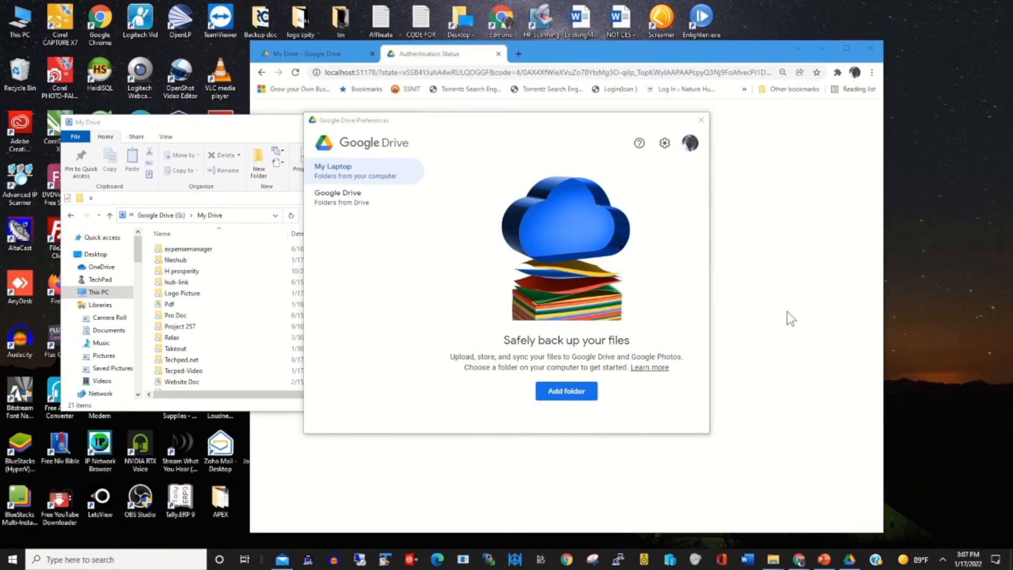
- Start adding a folder to back up, and create a new folder named FILESHUBBACKUP on the Desktop
left_click(569, 391)
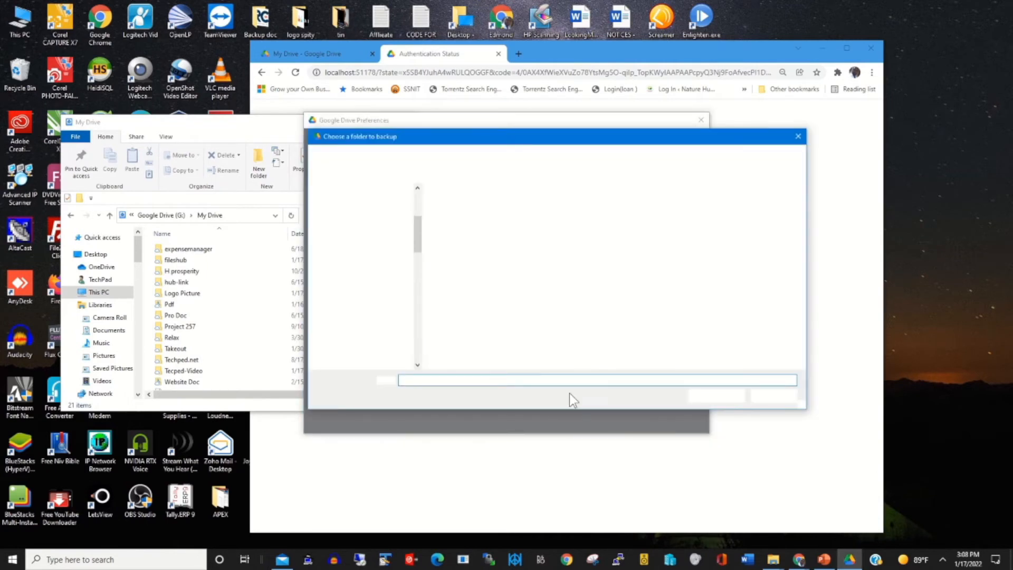
left_click(344, 194)
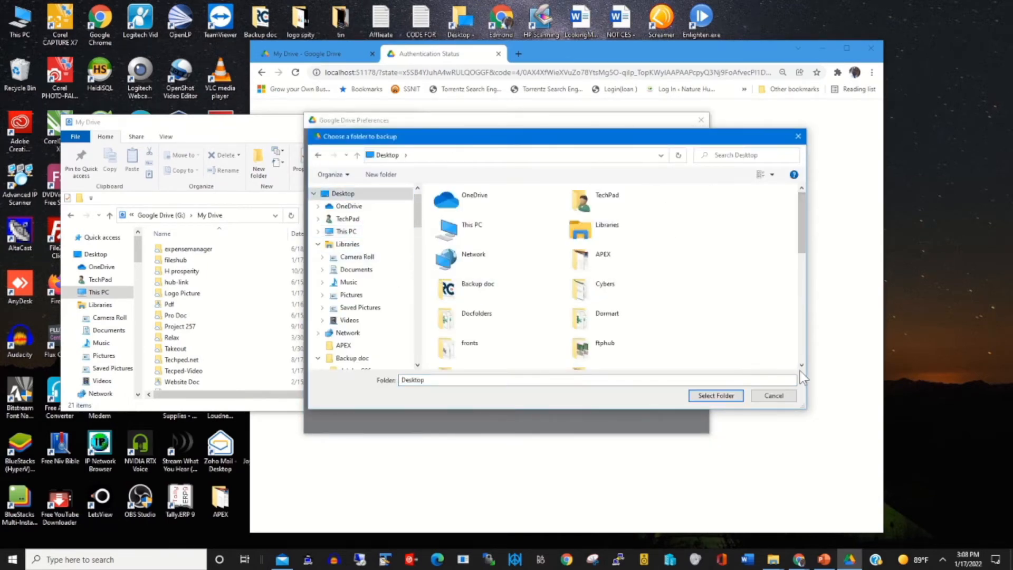
scroll(803, 322, "down", 5)
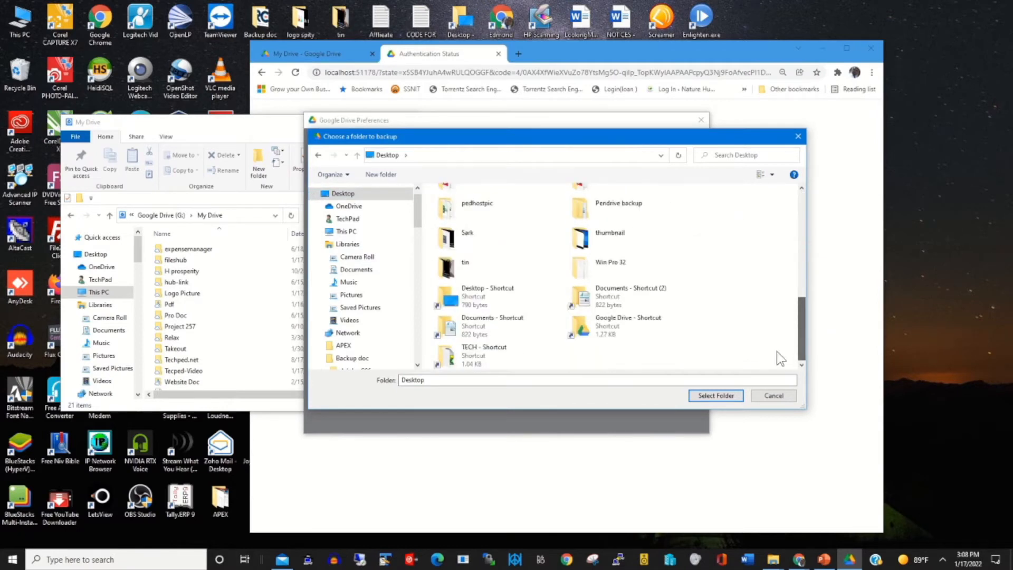
right_click(727, 344)
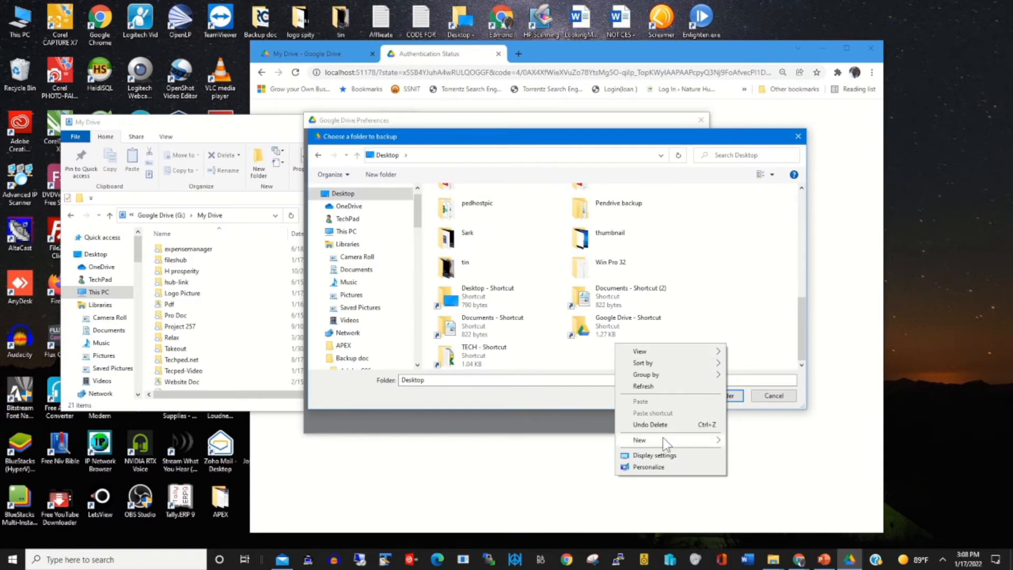
mouse_move(659, 442)
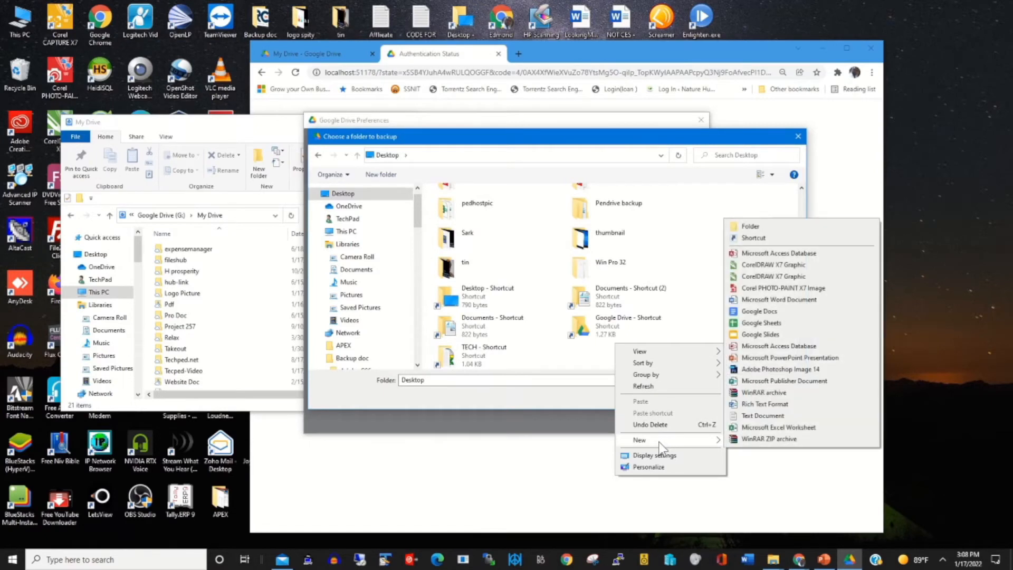
left_click(751, 227)
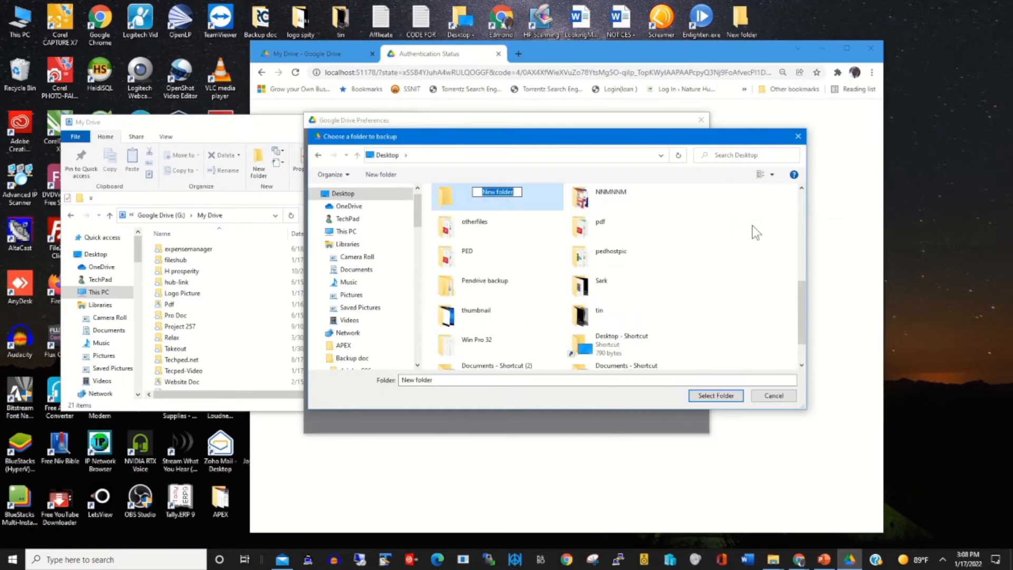
type("FILESHUBBACKUP")
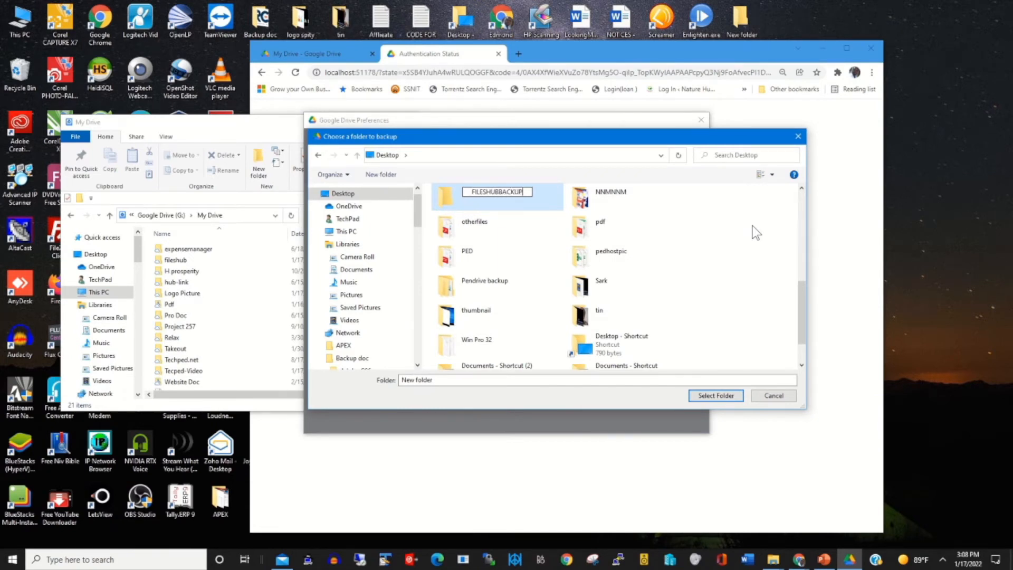
left_click(710, 236)
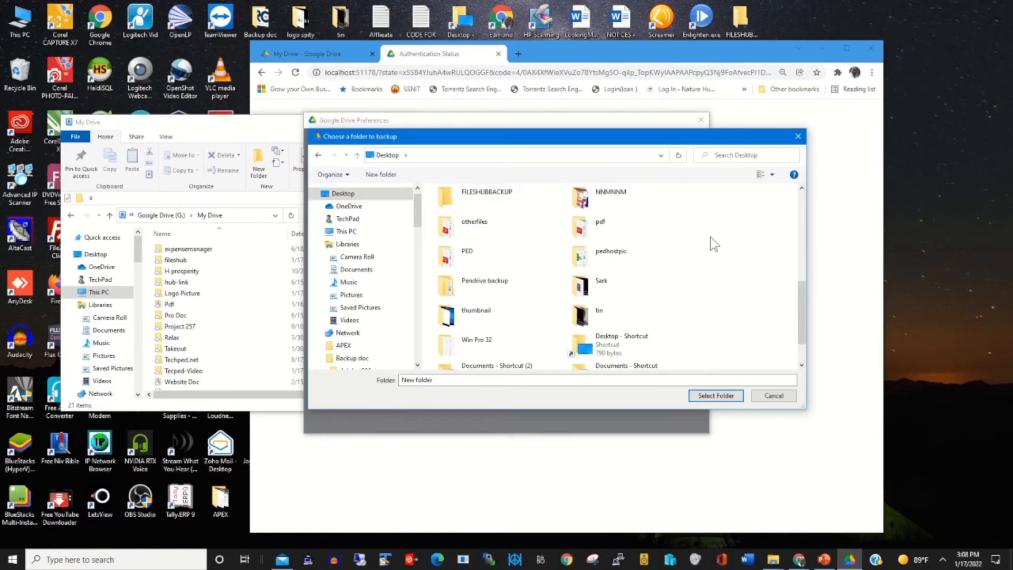
- Select the FILESHUBBACKUP folder for backup and accept its Sync with Google Drive option, leaving Google Photos backup off
left_click(486, 193)
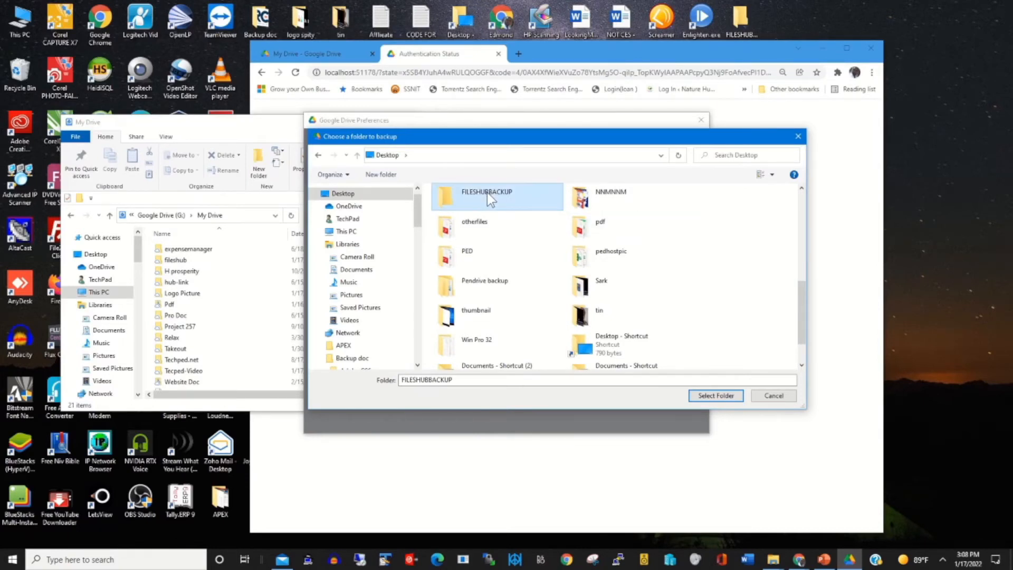
left_click(1010, 554)
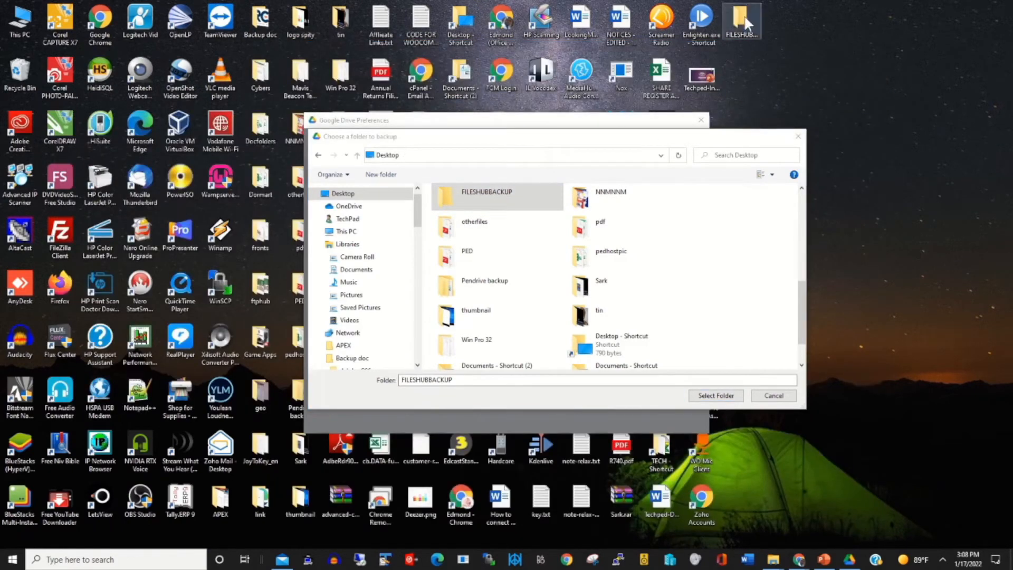
left_click(477, 195)
left_click(719, 397)
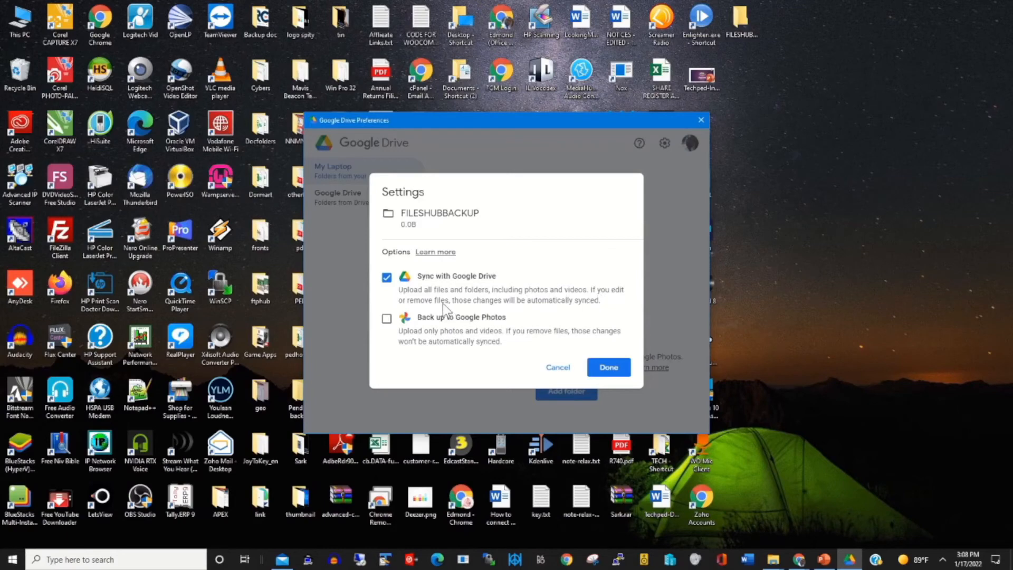
left_click(609, 367)
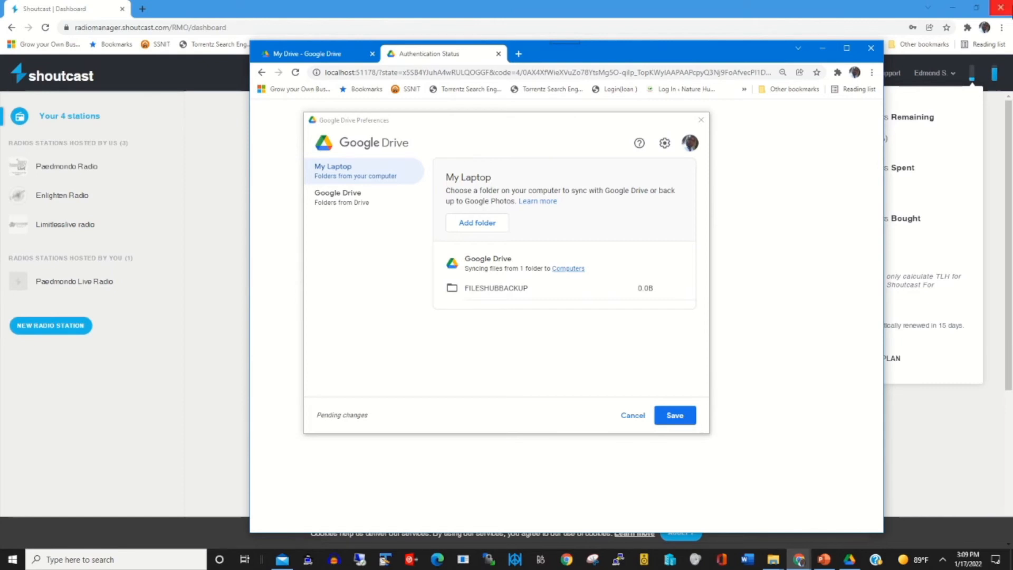
- Minimize the browser windows and save the pending folder changes in the Google Drive preferences
left_click(951, 6)
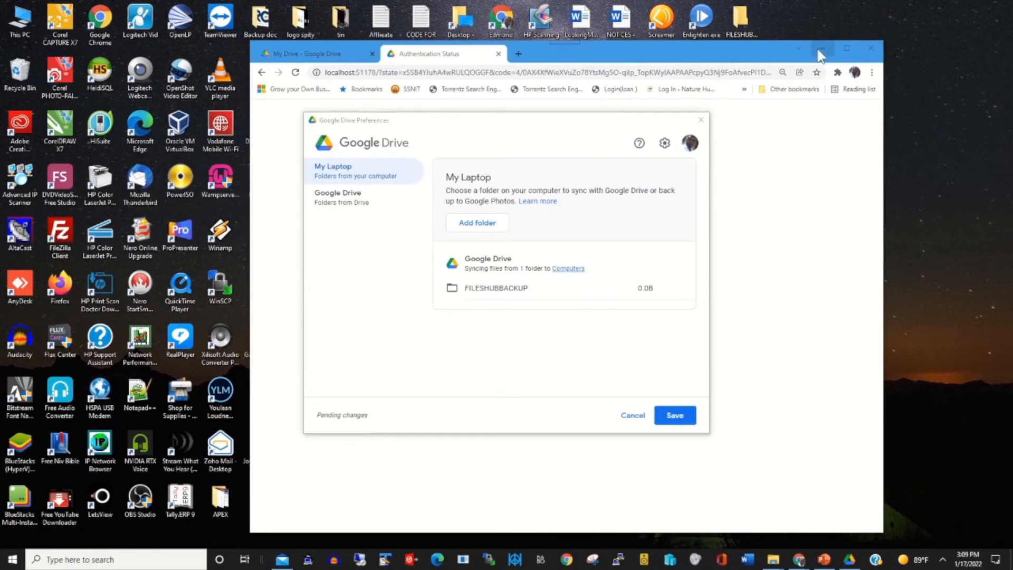
left_click(822, 48)
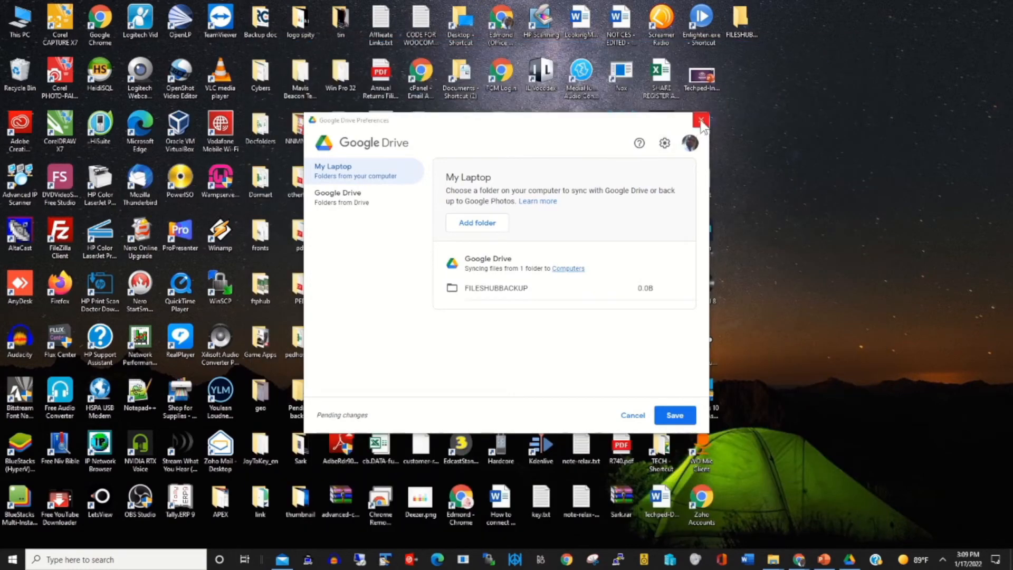
left_click(673, 414)
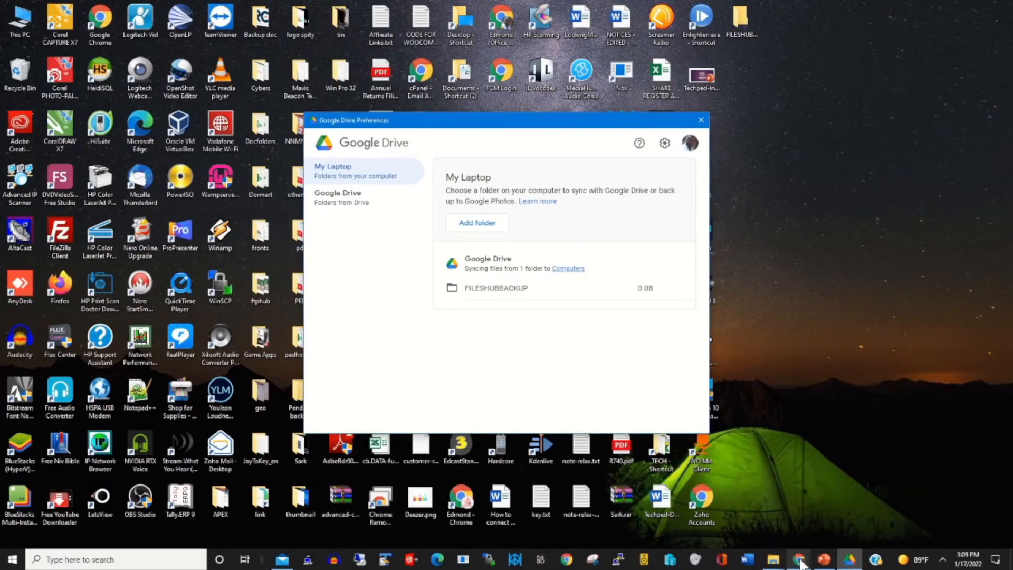
- Close the preferences, switch to Google Drive in the browser and view the My Laptop folder under Computers
left_click(799, 559)
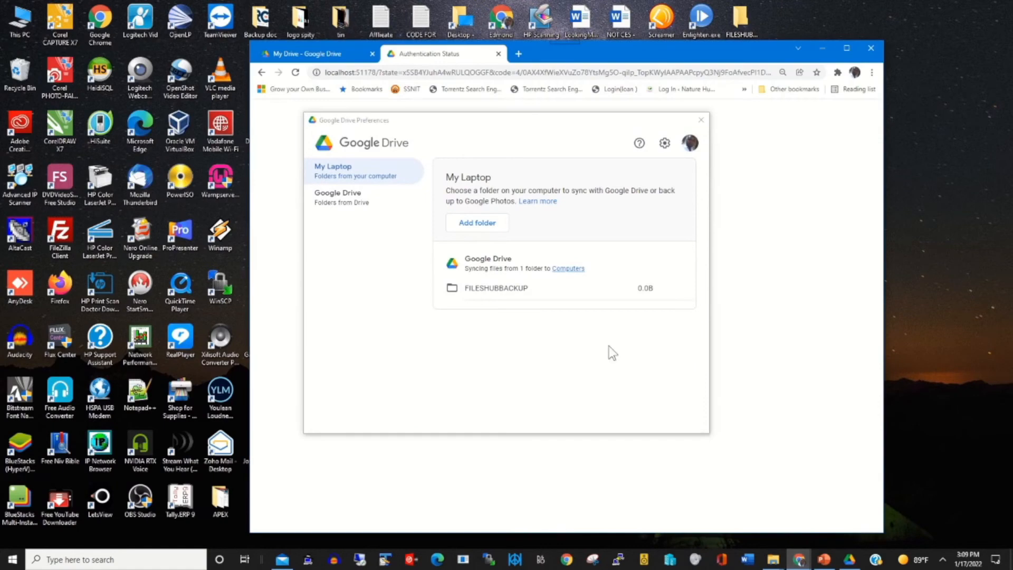
left_click(328, 55)
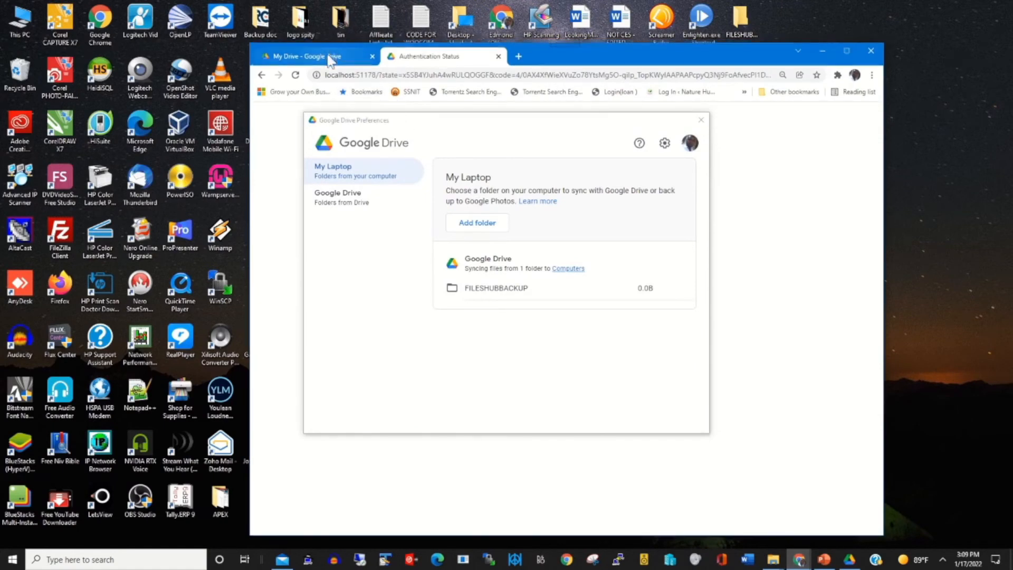
left_click(700, 122)
left_click(291, 212)
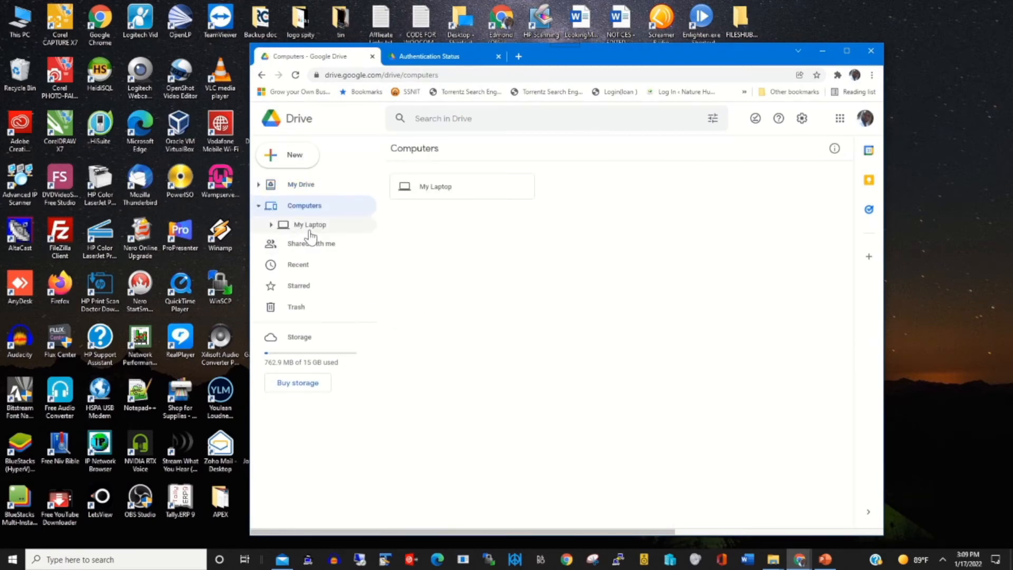
left_click(310, 228)
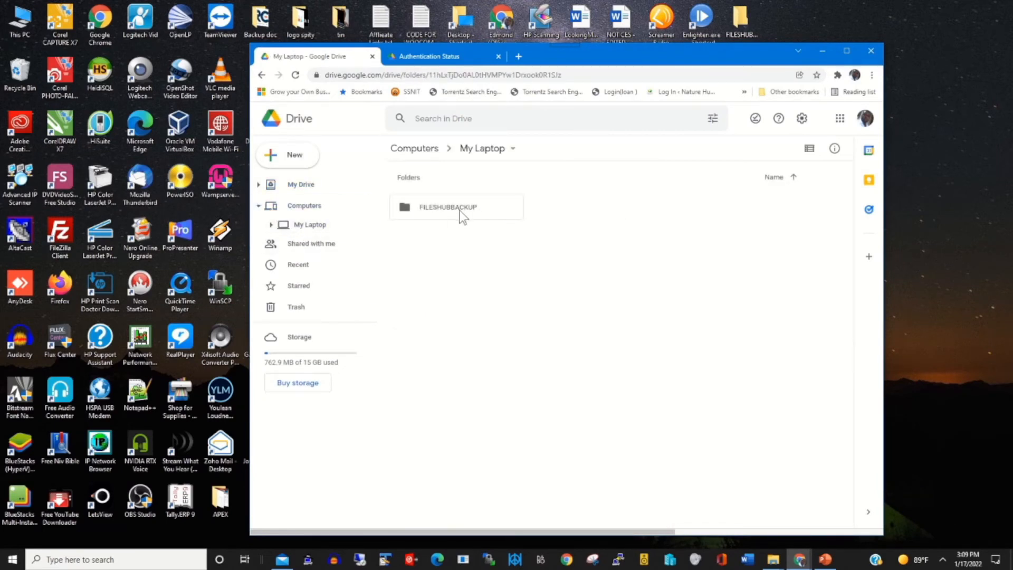
- Uncover the desktop files and move LookingMusic.docx into the FILESHUBBACKUP folder on the desktop
left_click_drag(740, 50, 498, 83)
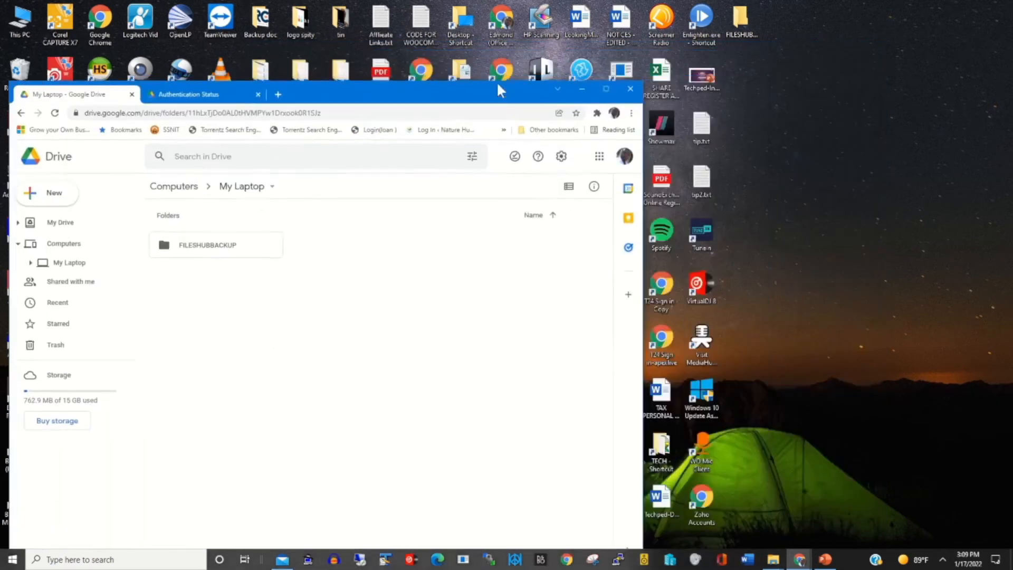
left_click_drag(585, 20, 749, 30)
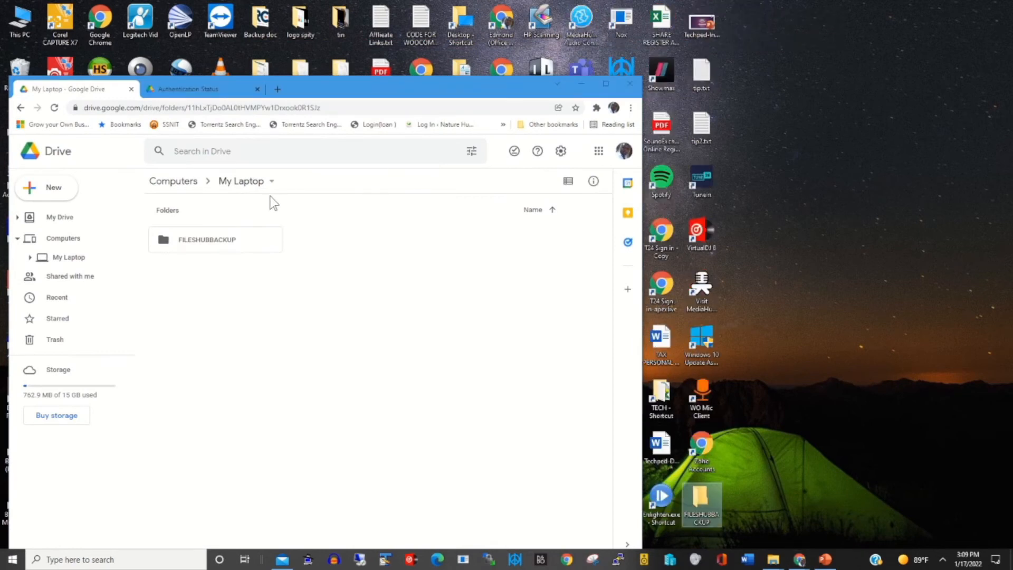
- Open FILESHUBBACKUP in Drive on the web and check the sync activity of the Google Drive desktop app
double_click(234, 237)
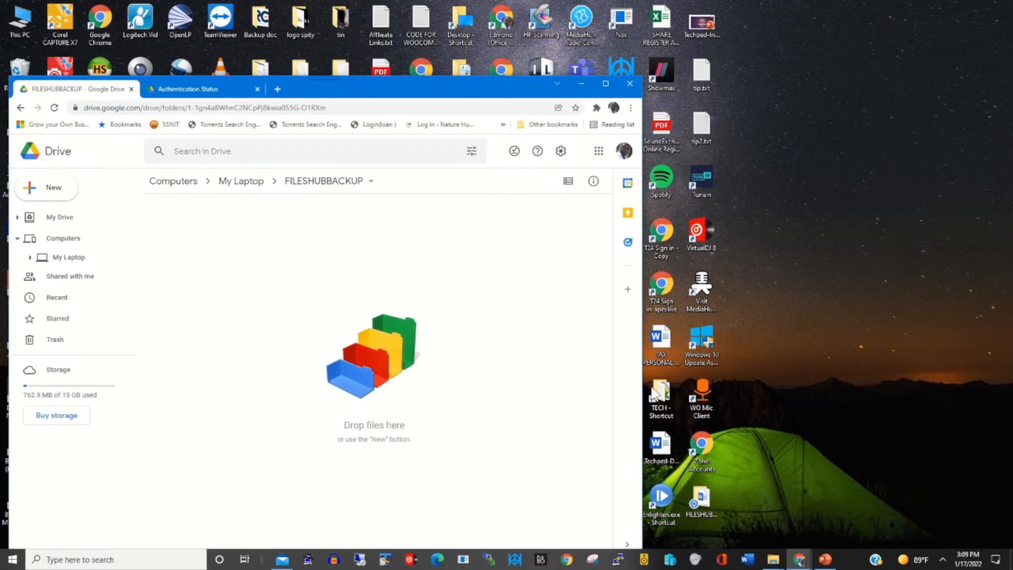
left_click(943, 560)
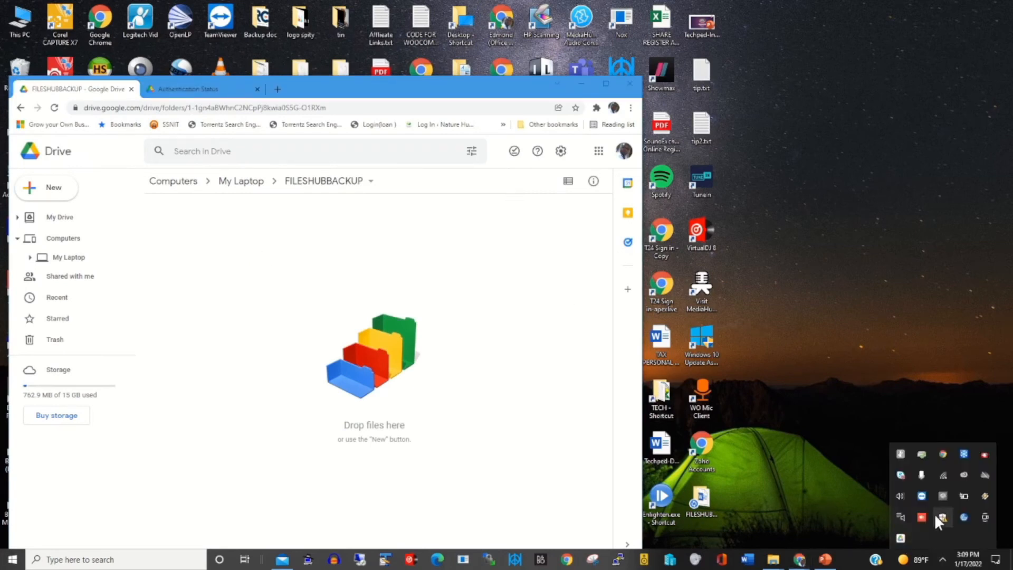
left_click(900, 537)
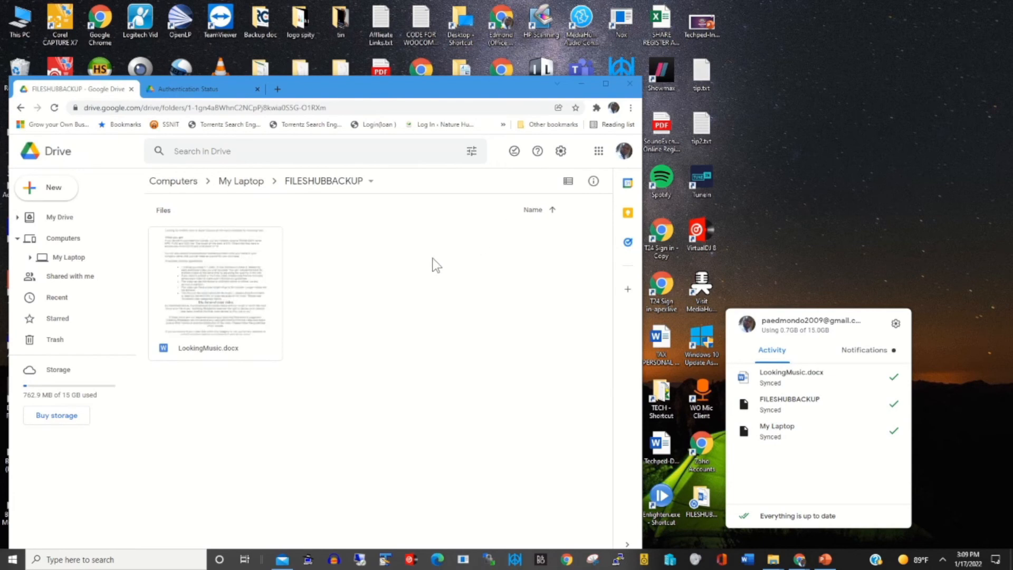
left_click(552, 125)
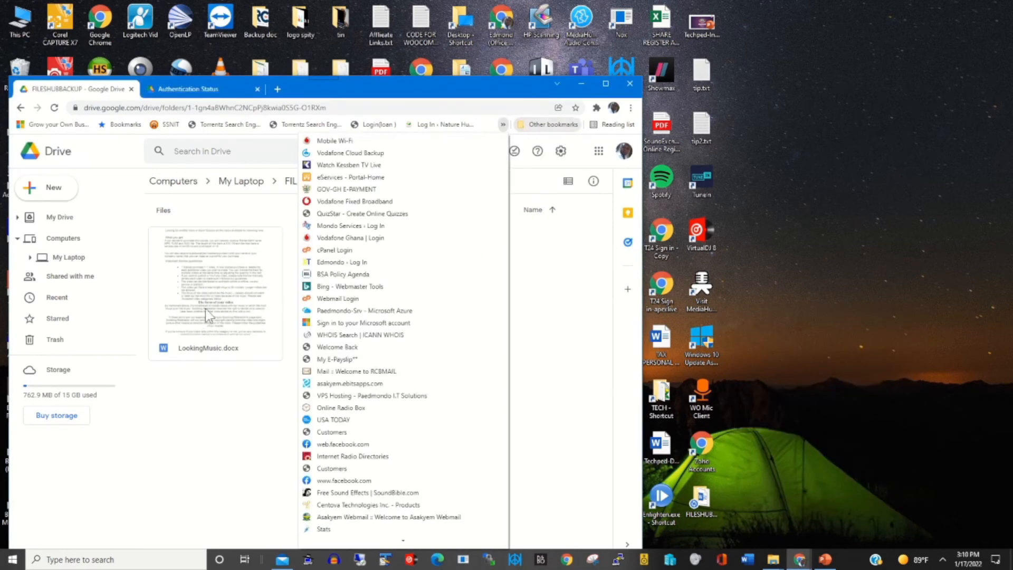
left_click(559, 274)
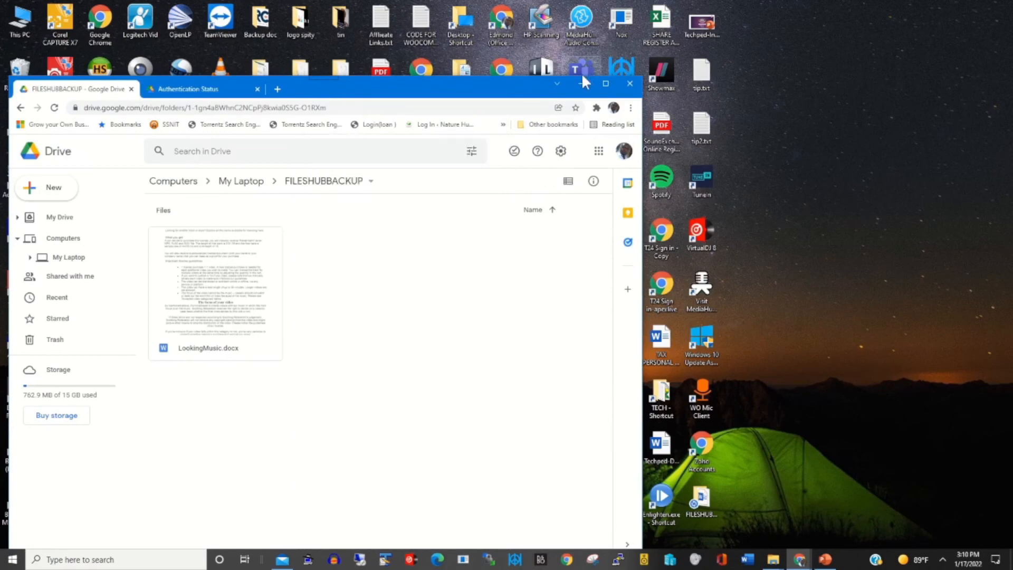
- Move the CODE FOR WOOCOMMEN.txt file from the desktop into the FILESHUBBACKUP folder
left_click(605, 84)
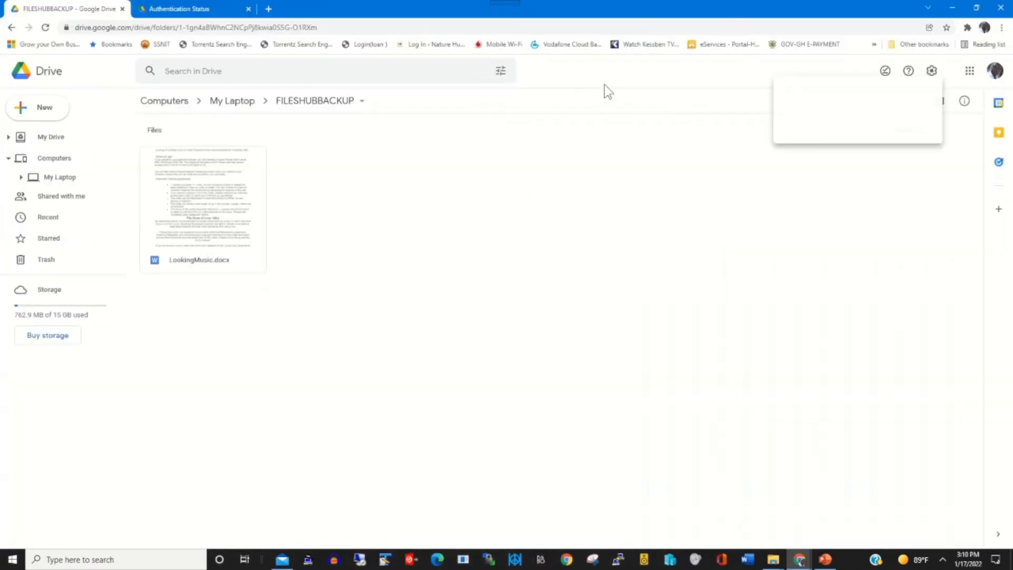
left_click(977, 7)
left_click_drag(411, 95, 242, 124)
left_click_drag(413, 21, 696, 499)
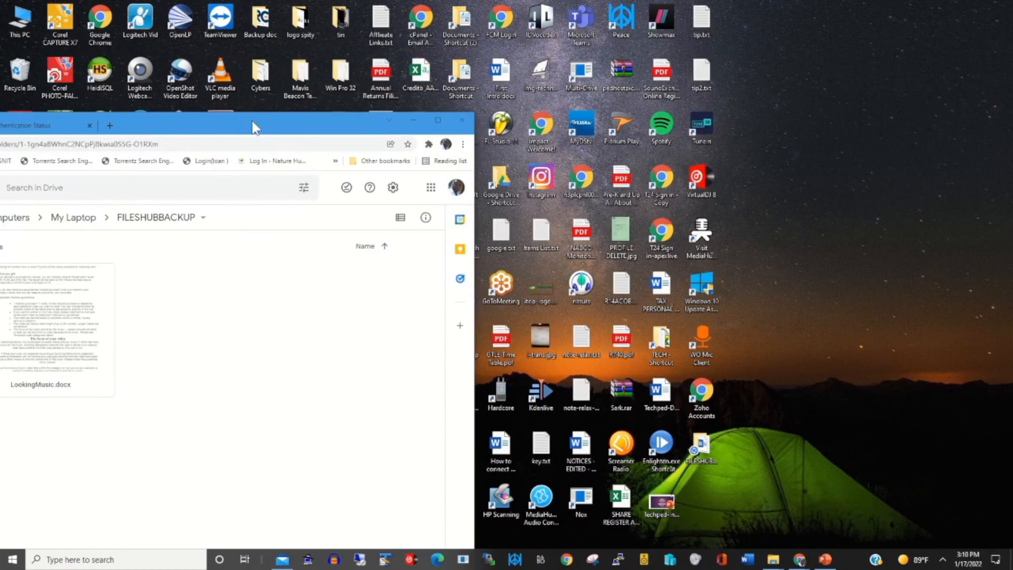
- Compare the contents of the local FILESHUBBACKUP folder with its synced copy in Drive on the web
left_click_drag(253, 126, 487, 69)
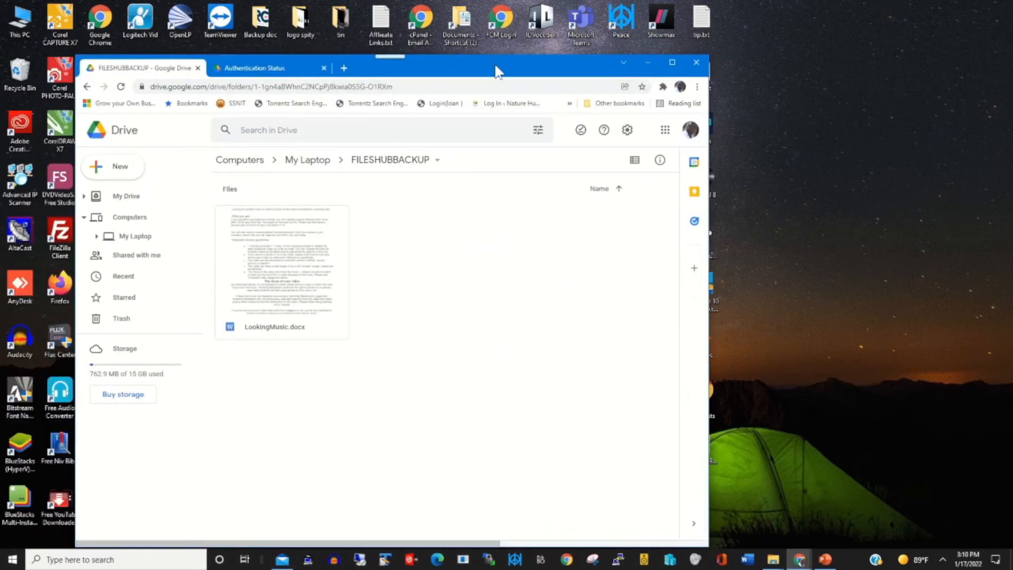
left_click_drag(496, 70, 387, 68)
double_click(702, 446)
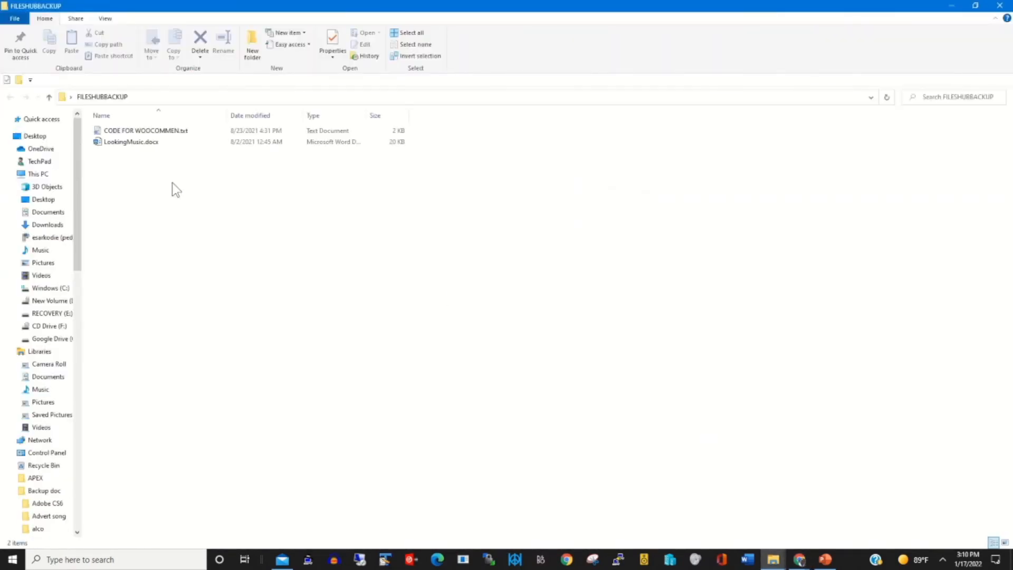
left_click(975, 5)
left_click(525, 330)
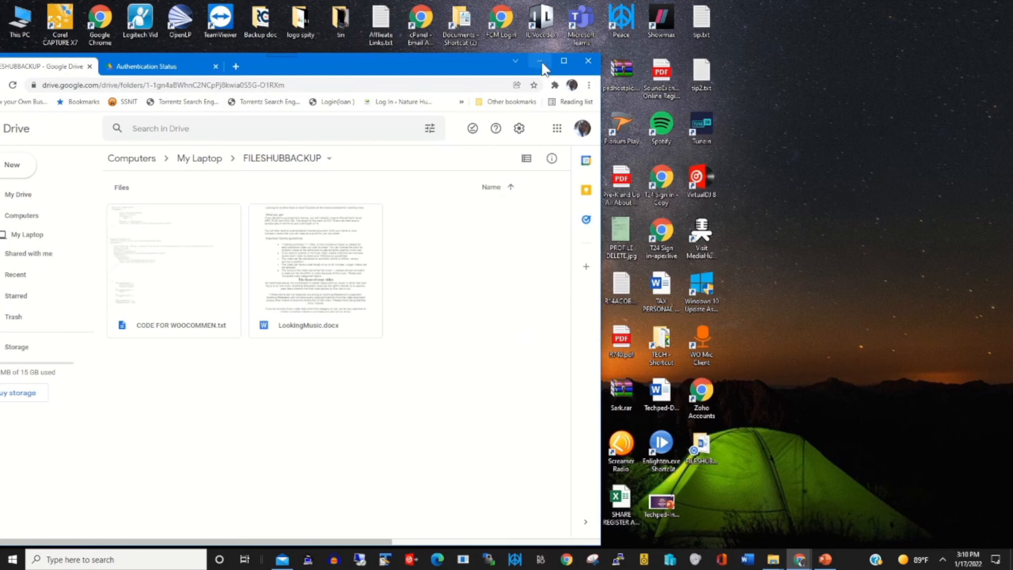
- Minimize the browser, close the local FILESHUBBACKUP window and view the Google Drive desktop app's sync activity
left_click(540, 62)
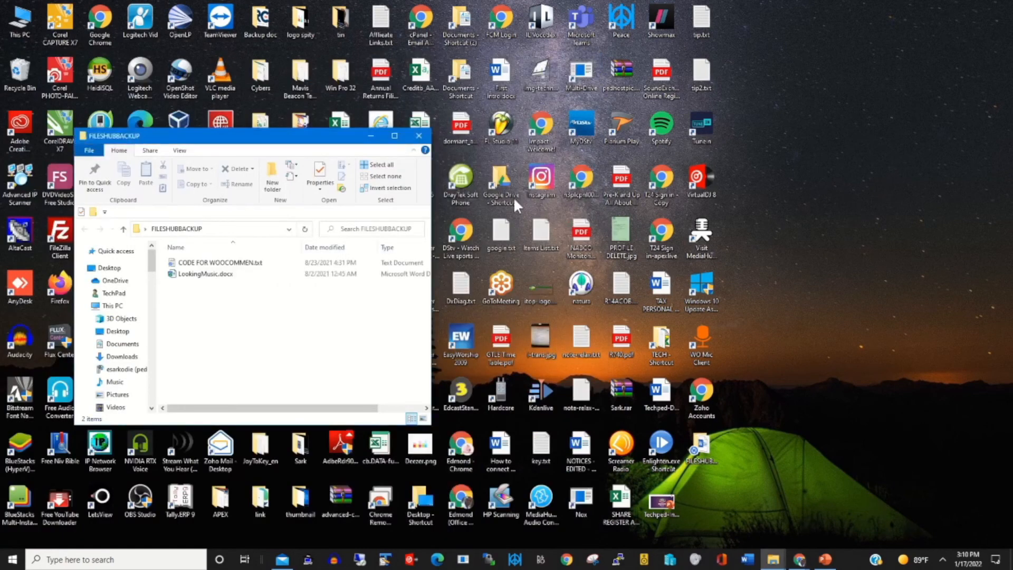
left_click(419, 135)
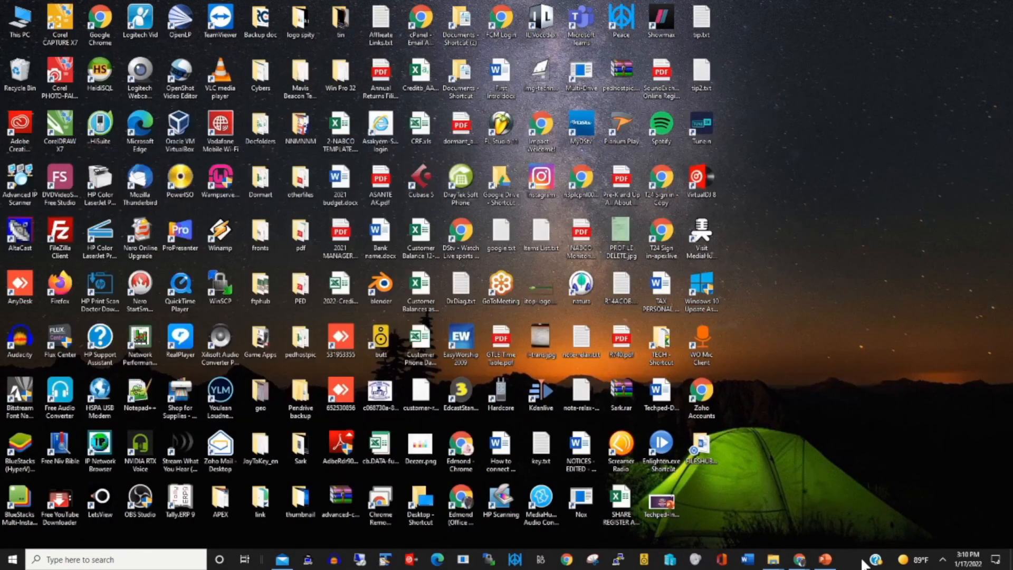
left_click(943, 559)
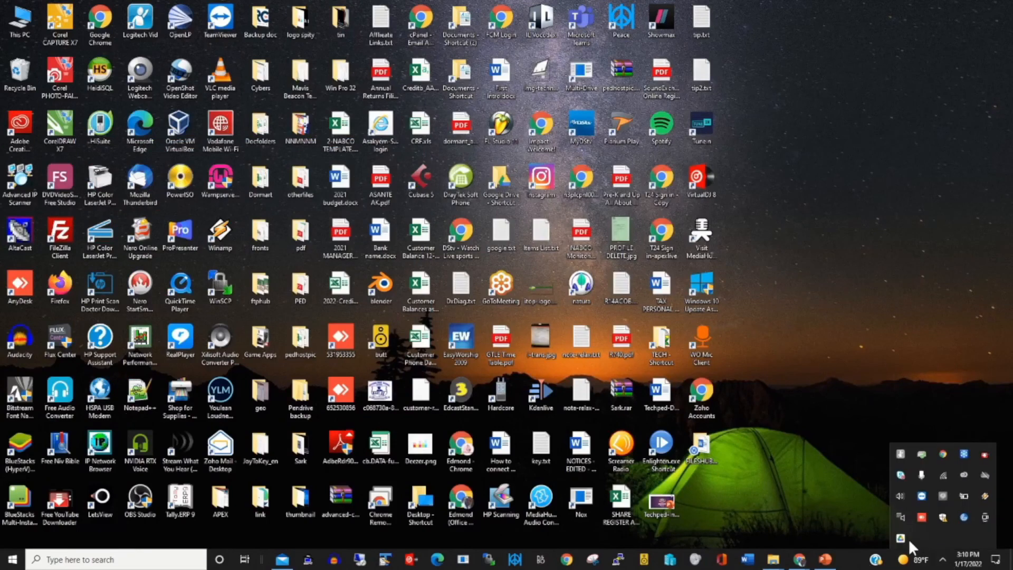
left_click(900, 538)
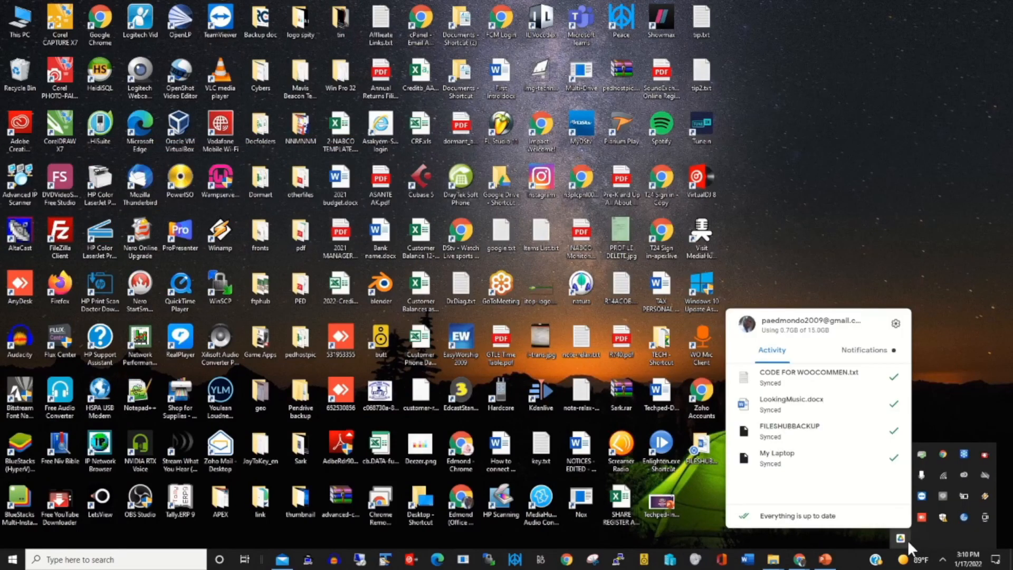
- Open the Google Drive desktop app's preferences and view the My Drive syncing options for folders from Drive
left_click(893, 329)
left_click(846, 346)
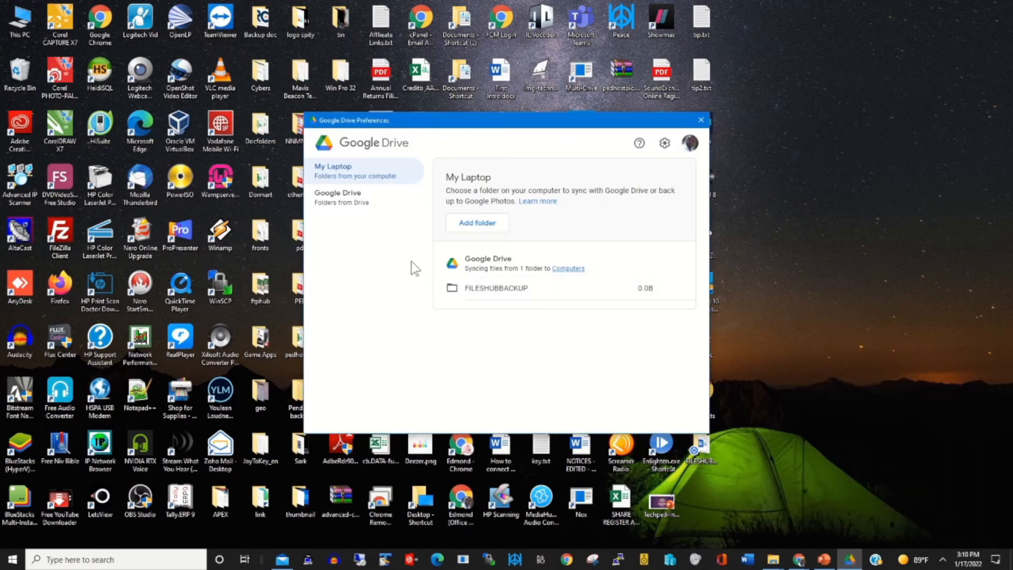
left_click(347, 205)
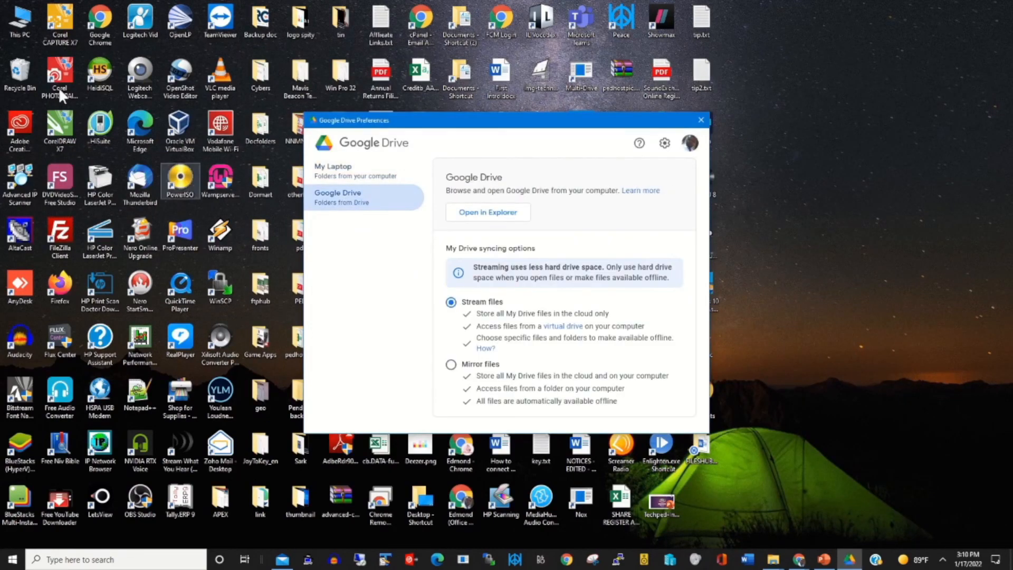
- Open the My Drive folder on the Google Drive (G:) virtual drive in File Explorer
left_click(19, 27)
double_click(19, 27)
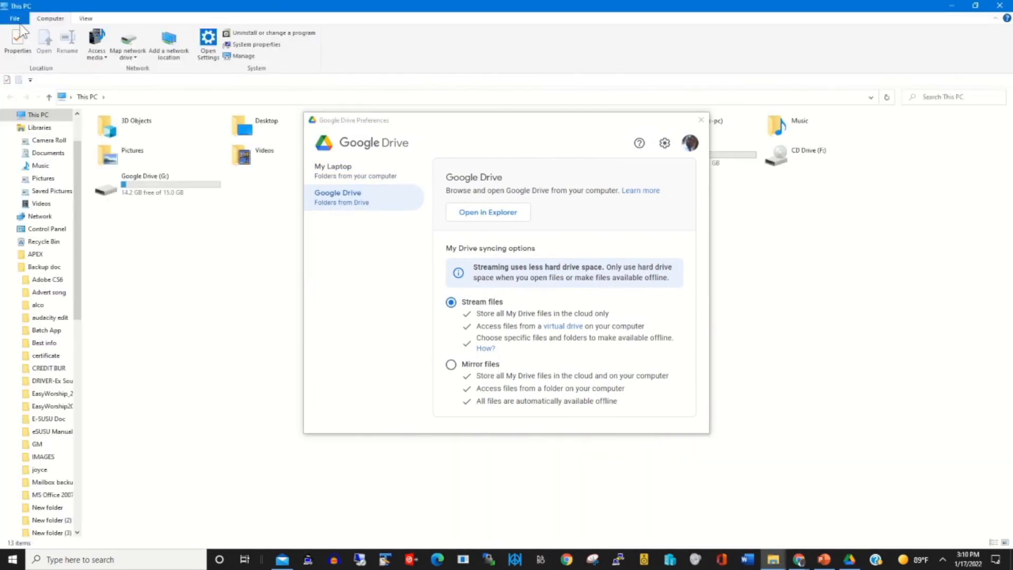
double_click(160, 196)
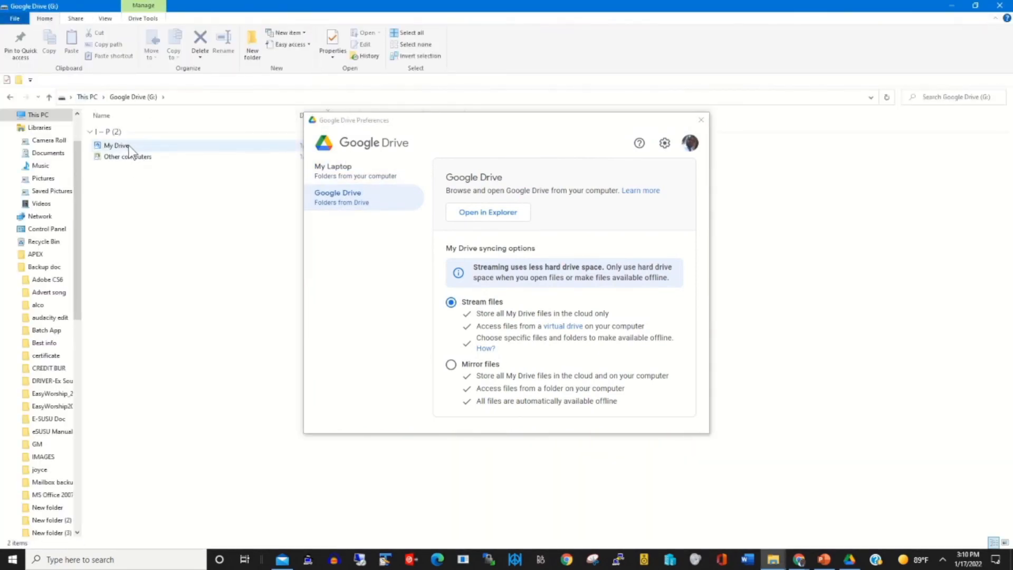
double_click(118, 146)
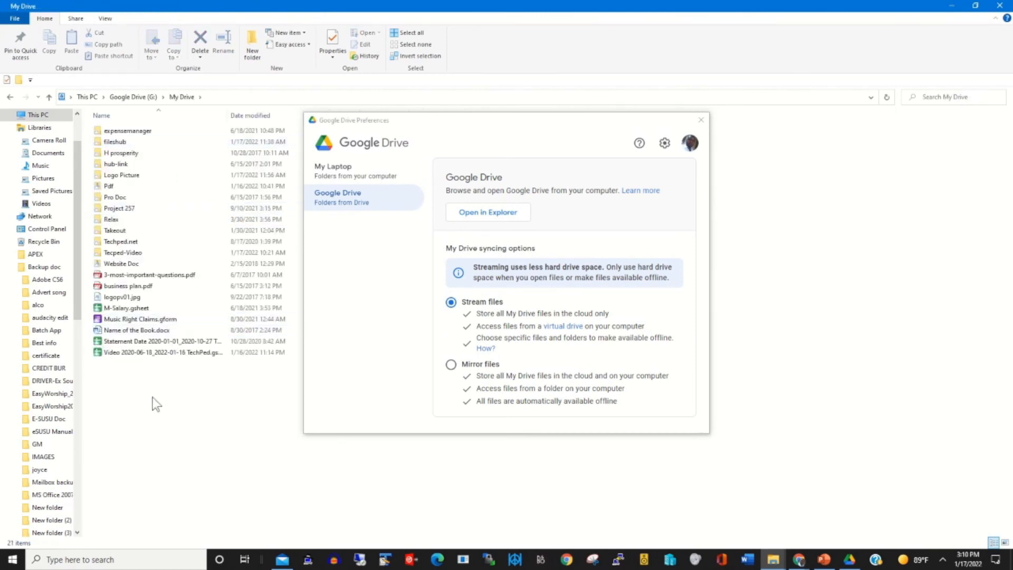
- Restore the My Drive window to a smaller size, close the Drive preferences and copy Affileate Links.txt from the desktop into My Drive
left_click(975, 6)
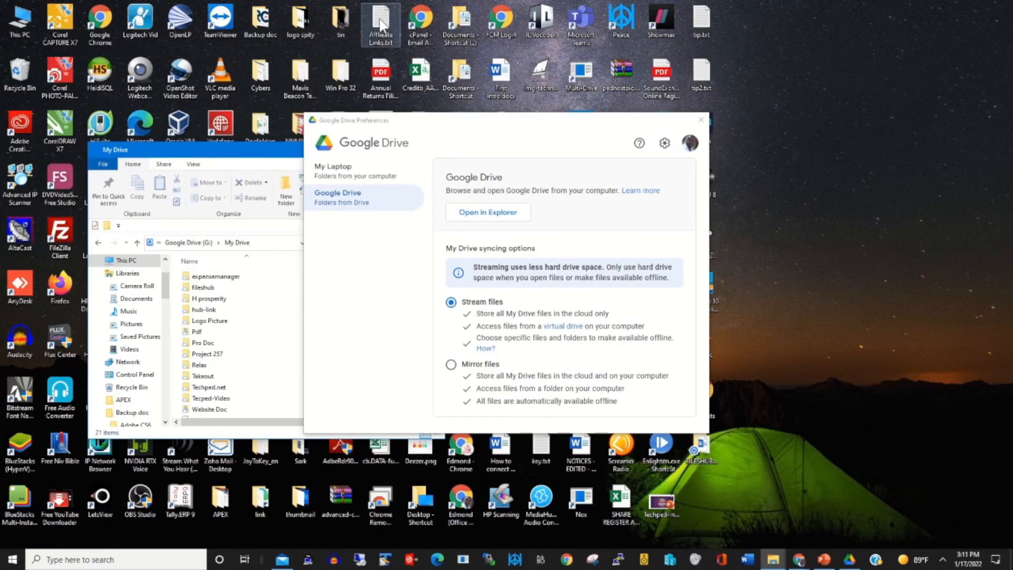
left_click_drag(213, 149, 144, 84)
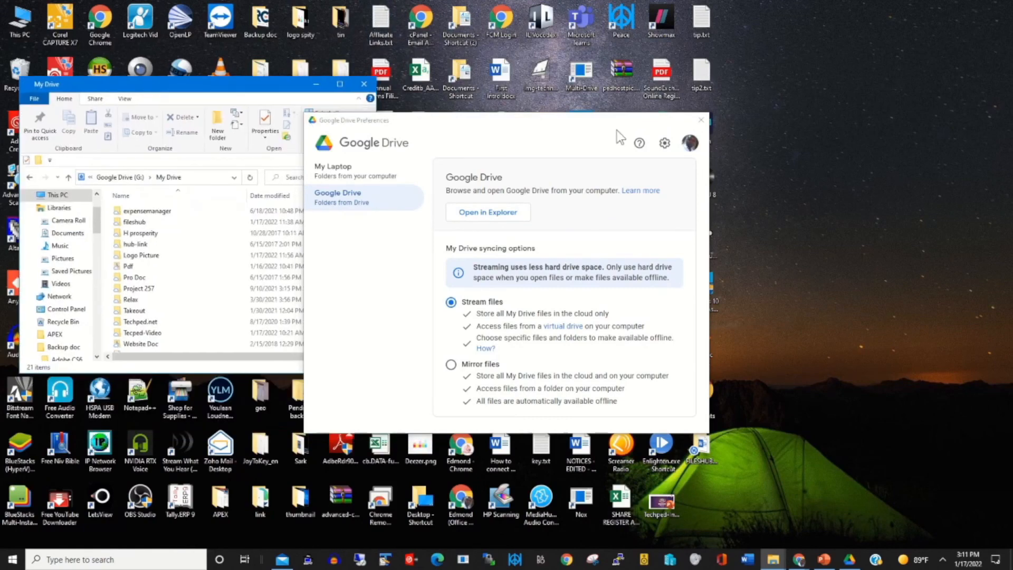
left_click(700, 120)
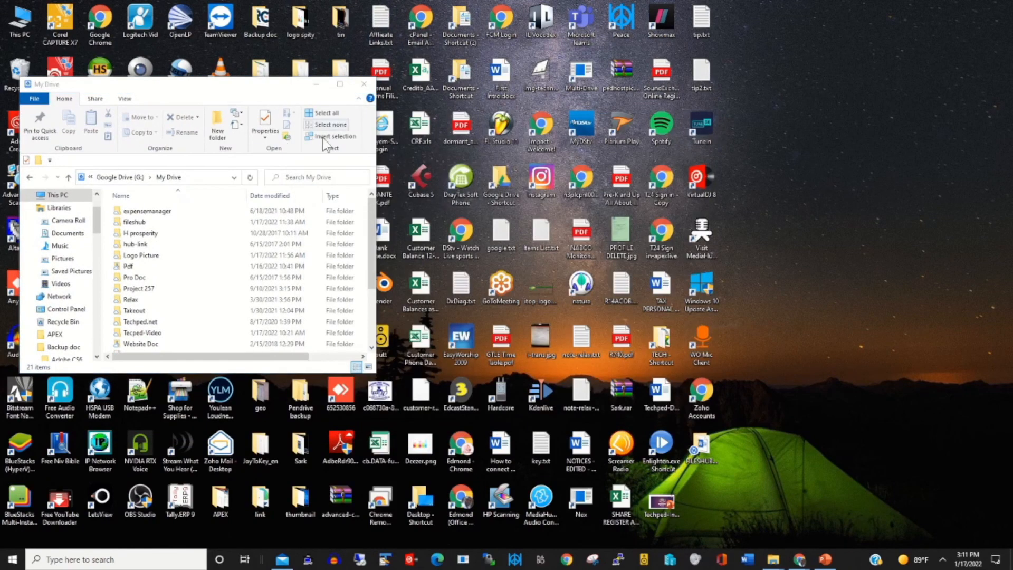
left_click_drag(372, 231, 372, 312)
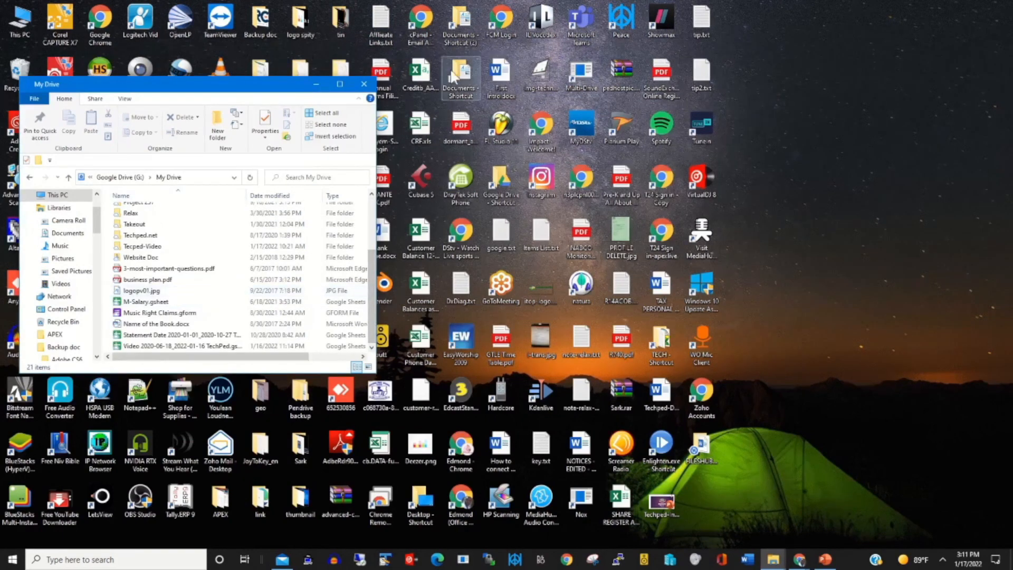
left_click_drag(382, 27, 319, 318)
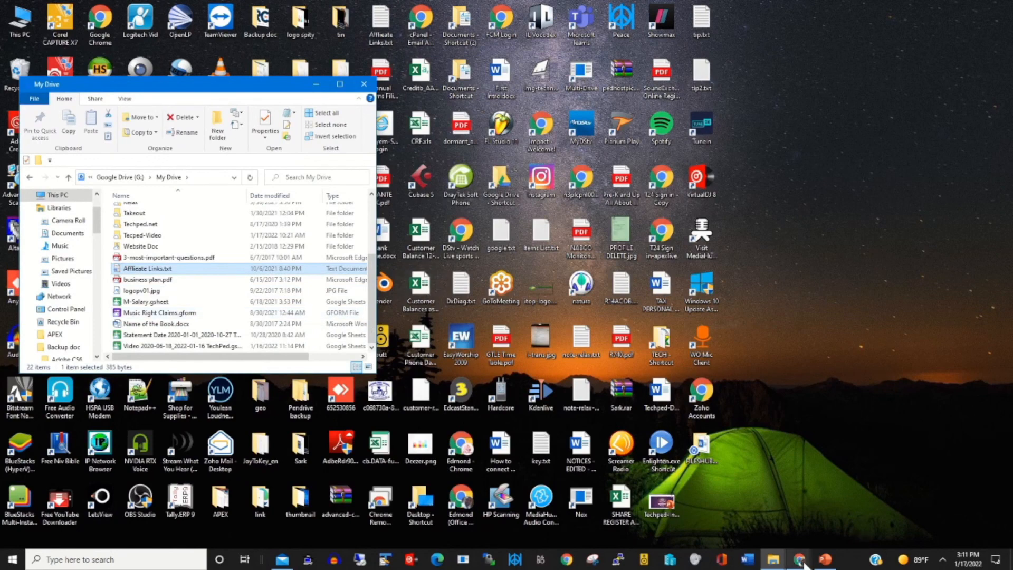
- Switch to Drive in the browser and check the My Drive files for the copied Affileate Links.txt
mouse_move(801, 562)
left_click(839, 530)
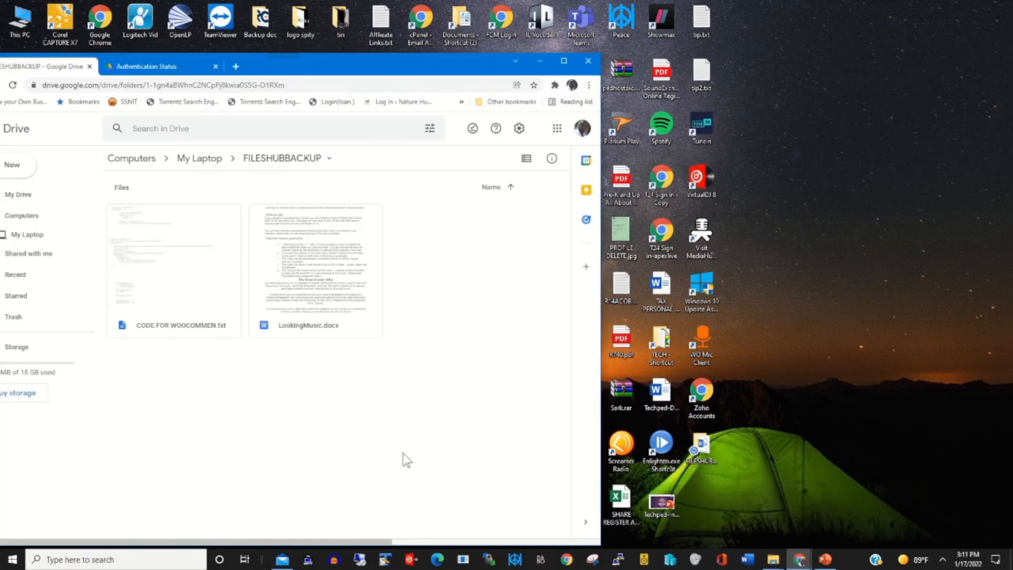
left_click_drag(361, 66, 498, 42)
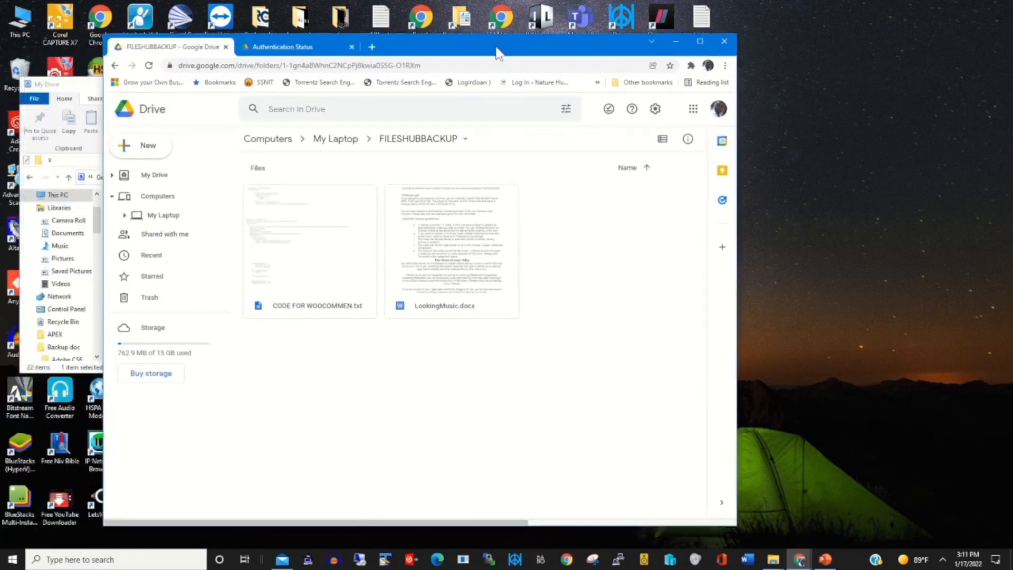
left_click(159, 192)
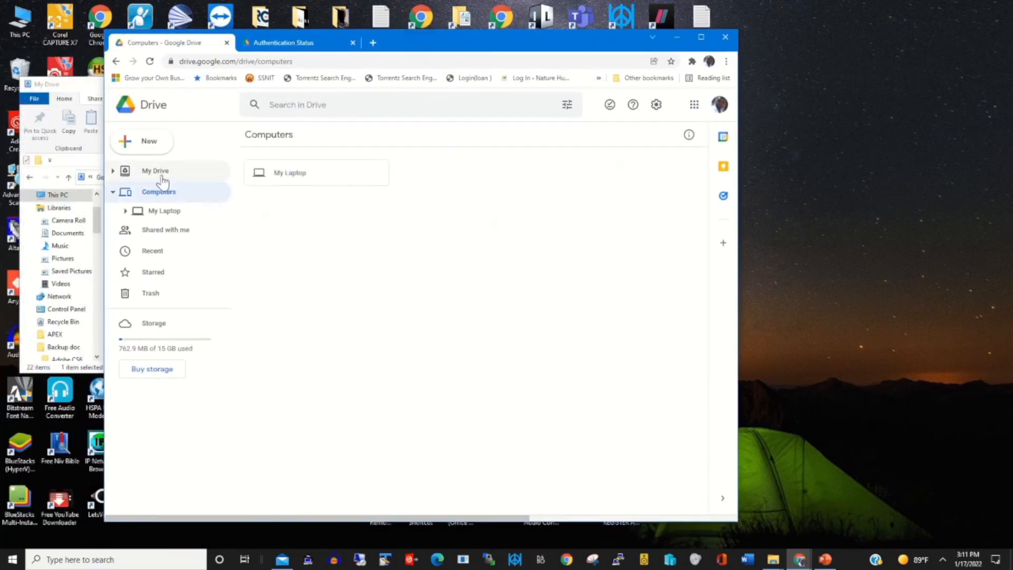
left_click(157, 170)
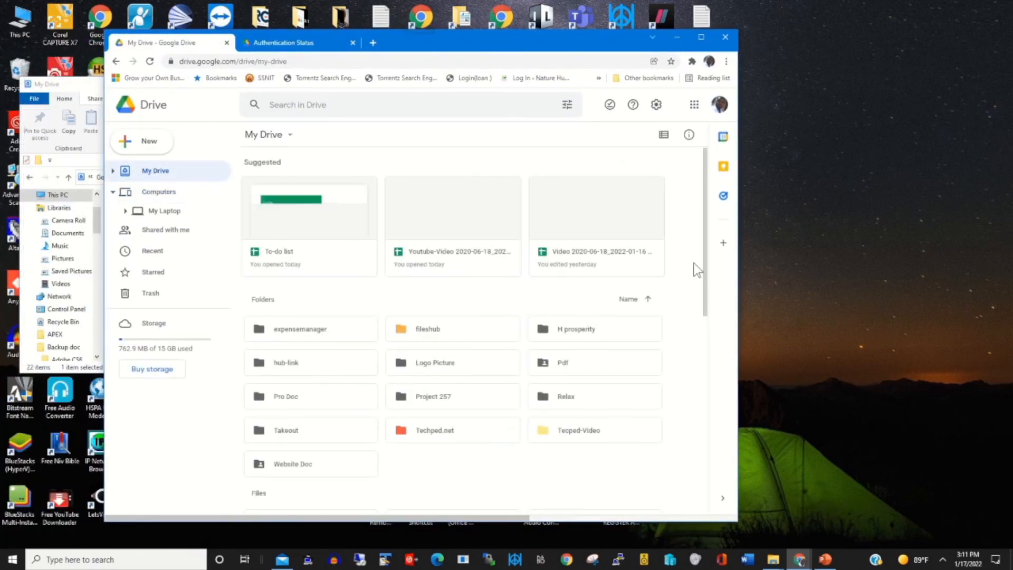
left_click_drag(706, 266, 707, 419)
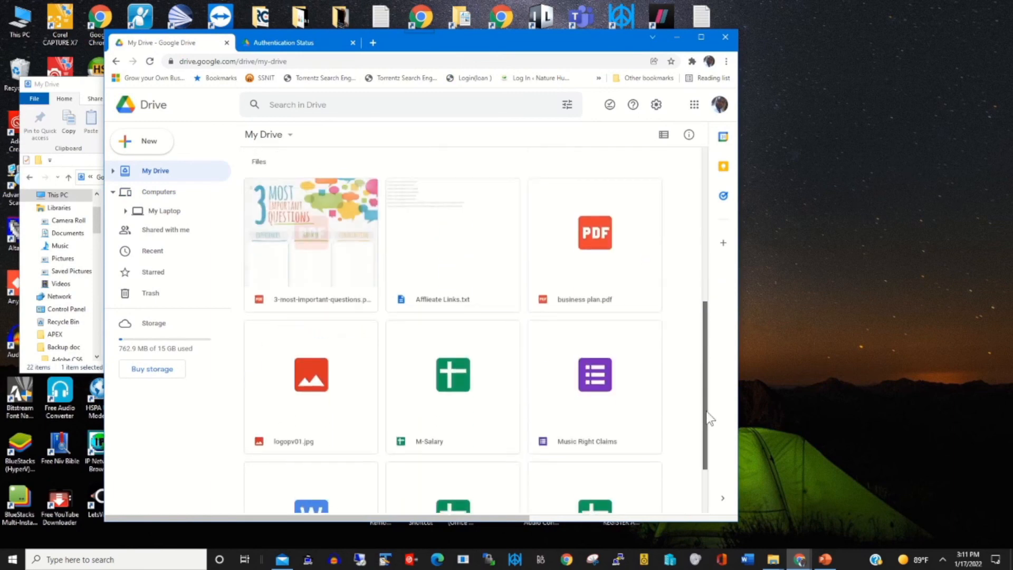